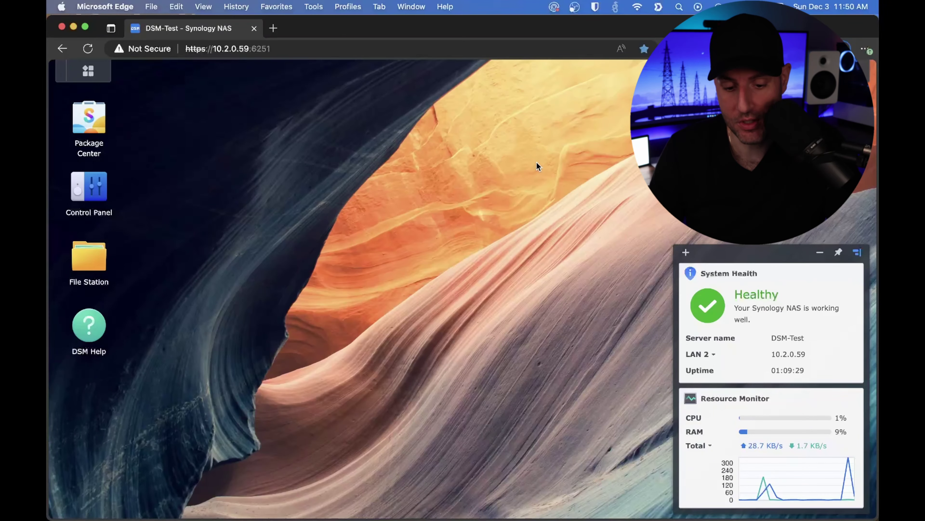
Find the VPN Server package in Package Center, install it and open it.
click(91, 132)
click(277, 98)
text(vpn server)
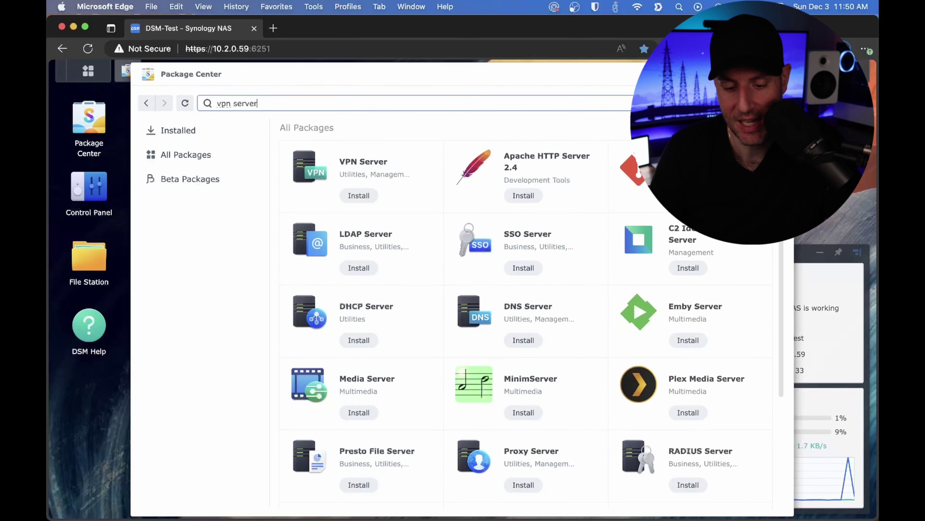
click(359, 195)
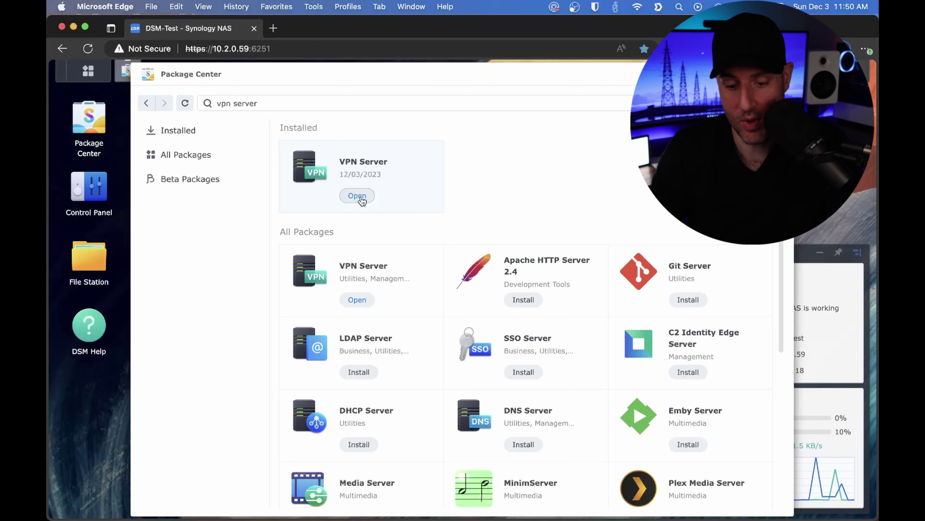
click(357, 196)
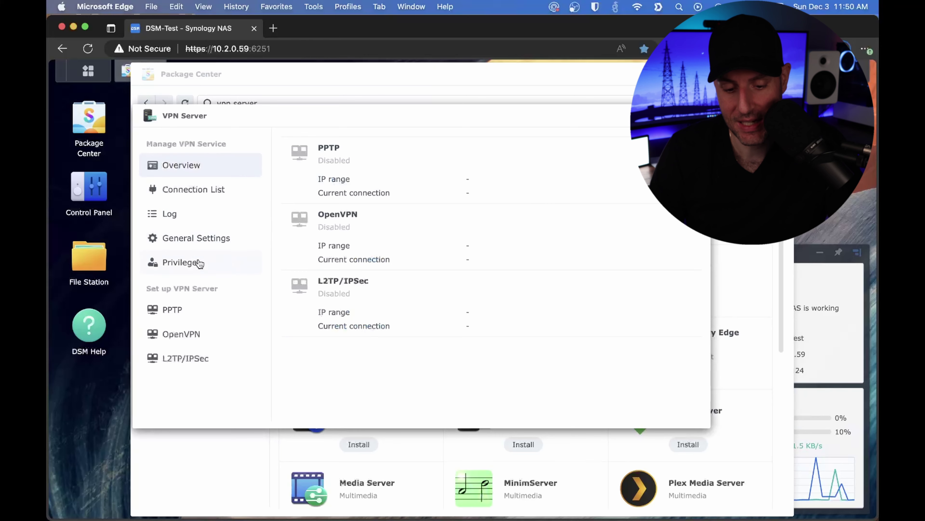
Check which network interfaces are offered in VPN Server's general settings.
click(196, 243)
click(202, 261)
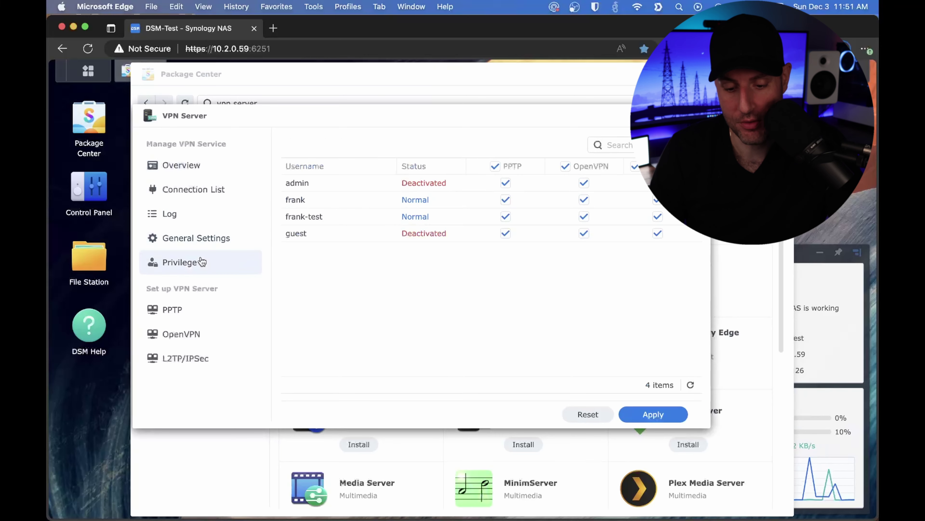
click(202, 248)
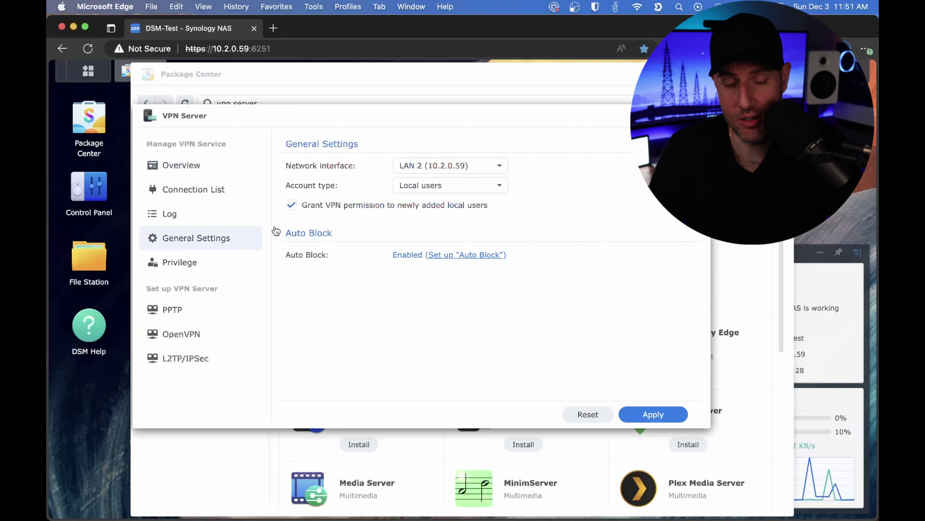
click(450, 167)
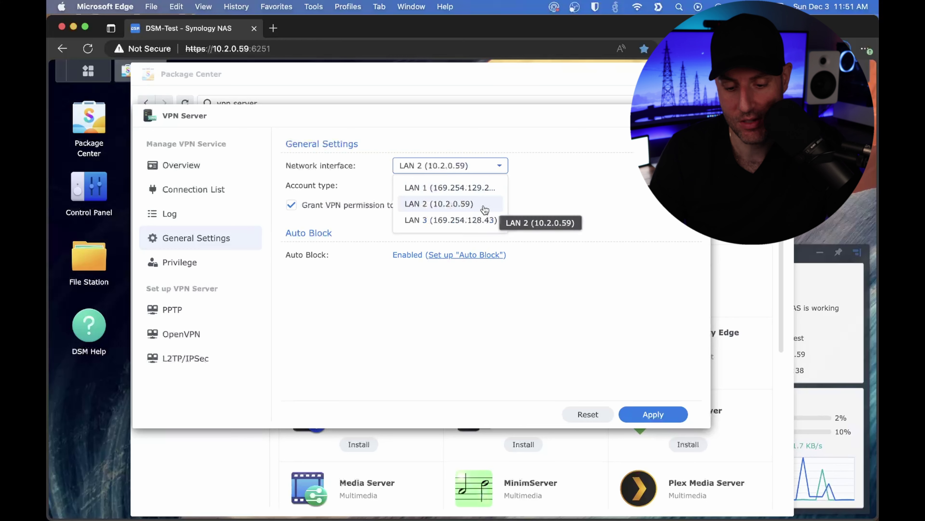
click(544, 178)
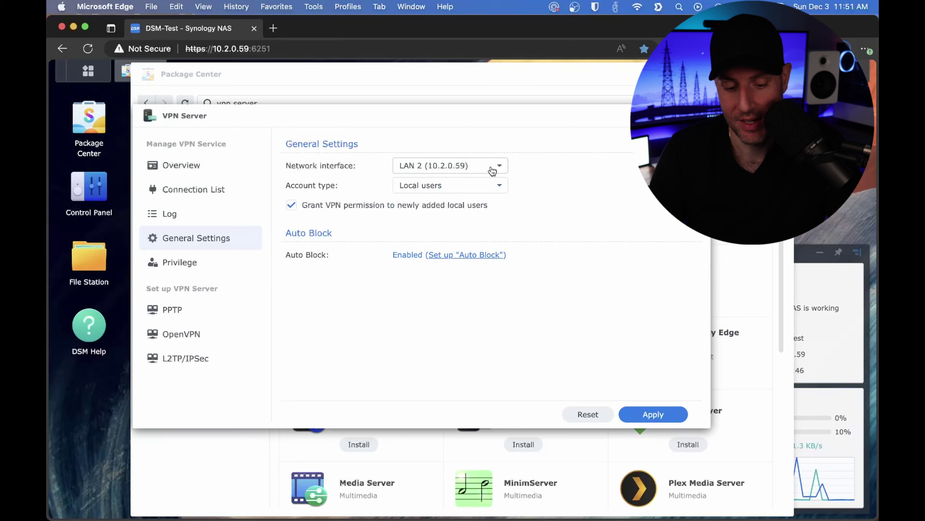
Clear the PPTP, OpenVPN and L2TP/IPSec privileges for all existing users in VPN Server.
click(195, 259)
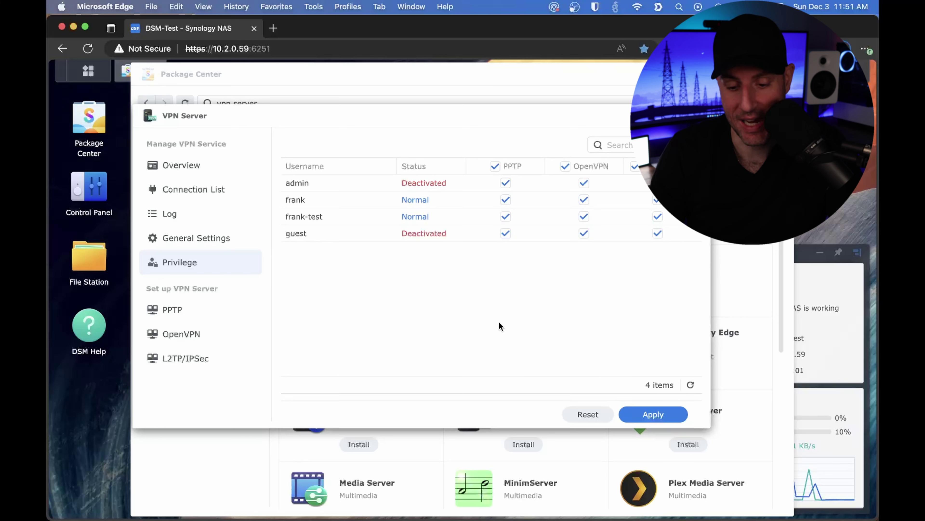
click(495, 167)
click(566, 166)
click(635, 168)
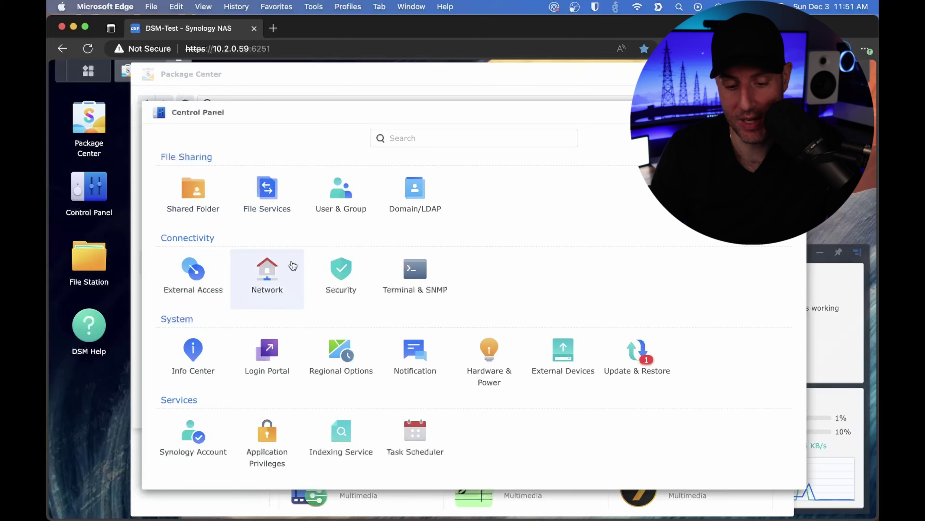
Start creating a user named VPN_USER in User & Group, enter and confirm the account password, and keep only the default users group.
click(352, 202)
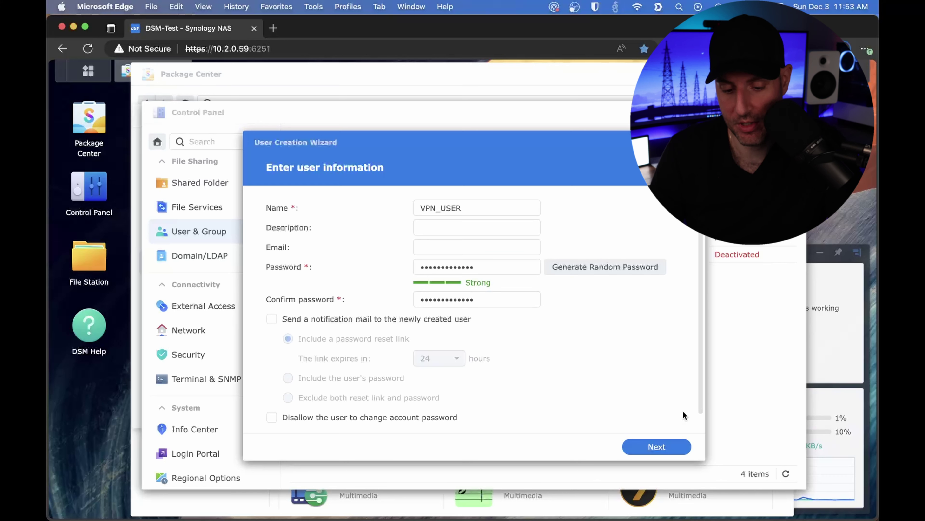
click(685, 449)
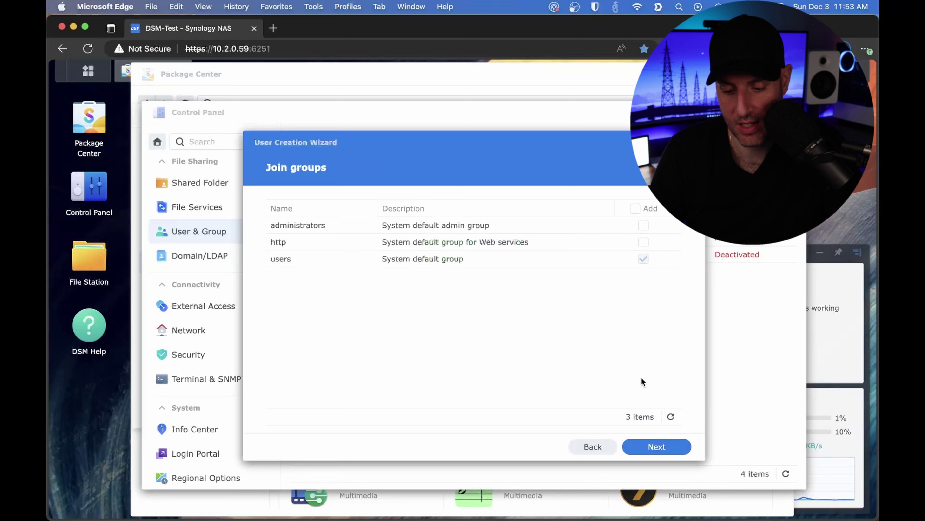
click(655, 449)
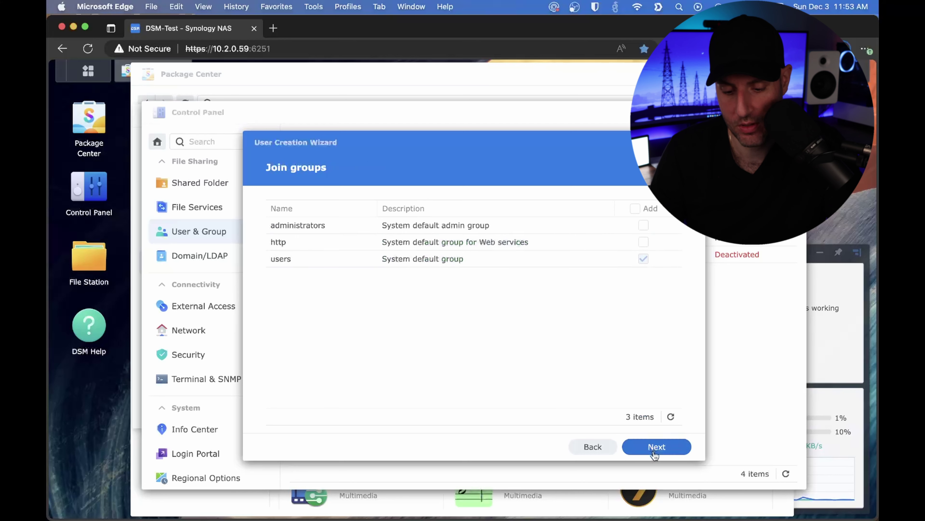
Assign No Access to all shared folders for VPN_USER and keep the user quotas unlimited.
click(483, 220)
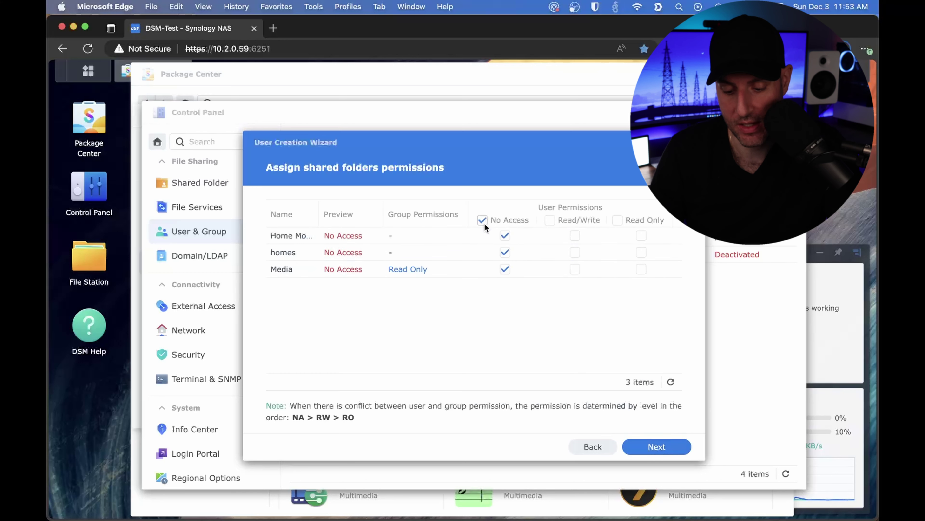
click(657, 446)
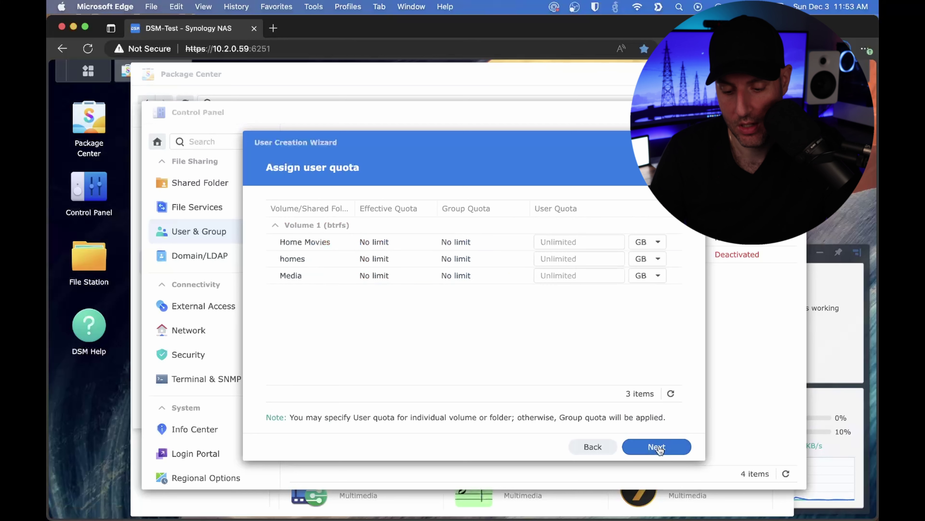
click(645, 439)
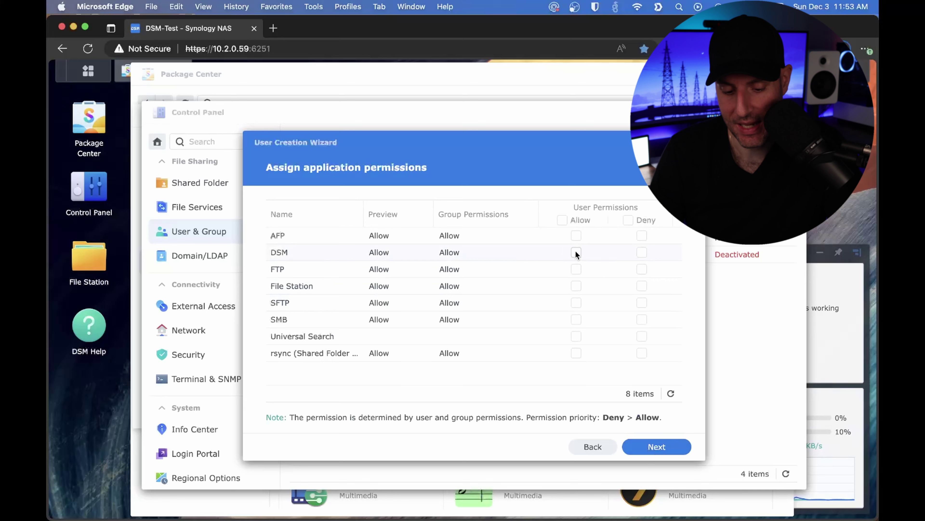
Deny VPN_USER permission for all applications and finish creating the user.
click(627, 221)
click(656, 446)
click(656, 446)
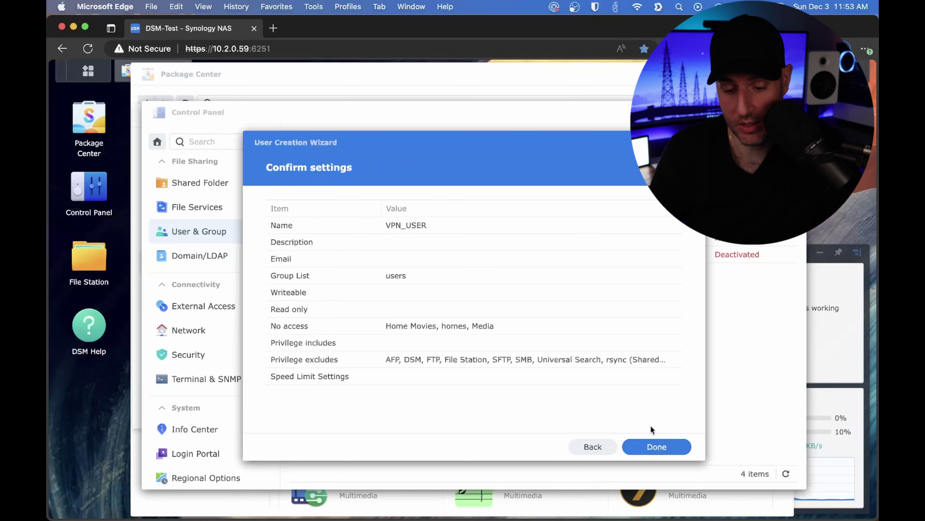
click(666, 446)
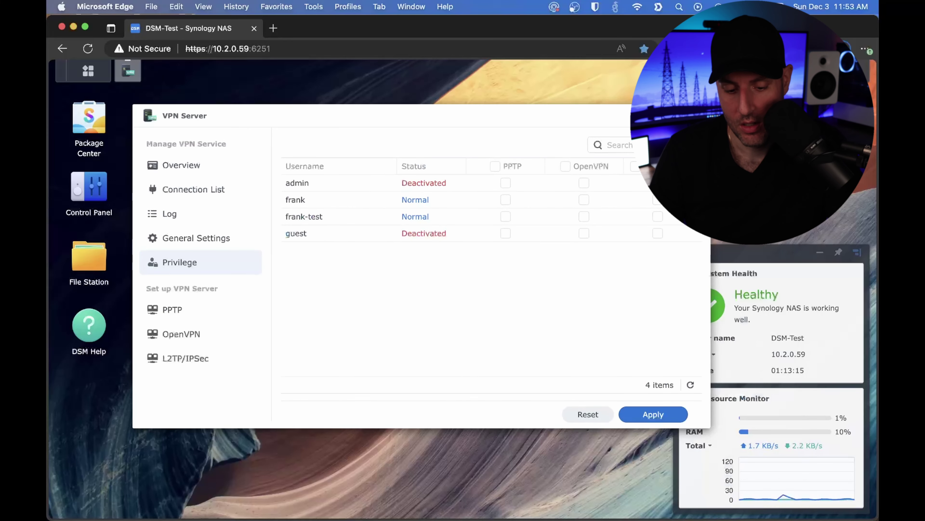
Reload VPN Server's privilege list, remove VPN_USER's PPTP and L2TP/IPSec privileges, keep OpenVPN allowed, and apply.
click(216, 237)
click(207, 265)
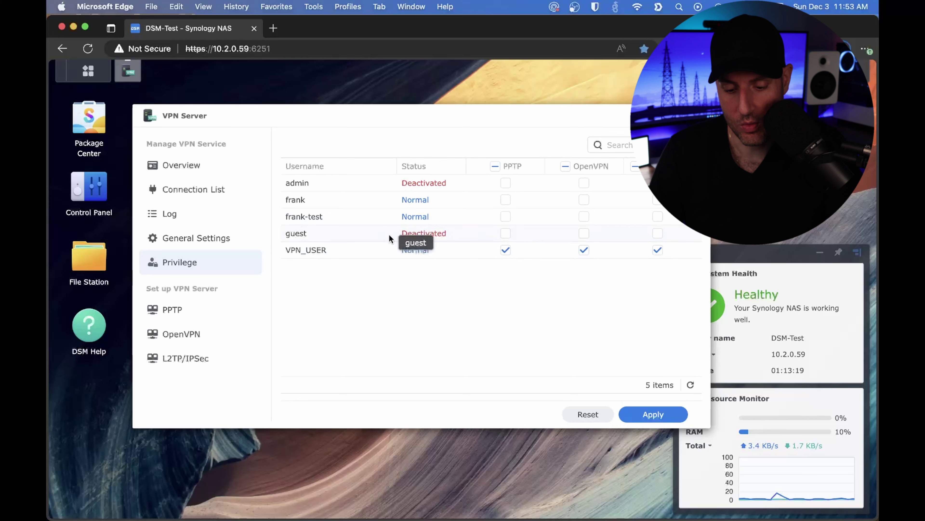
click(506, 250)
click(658, 249)
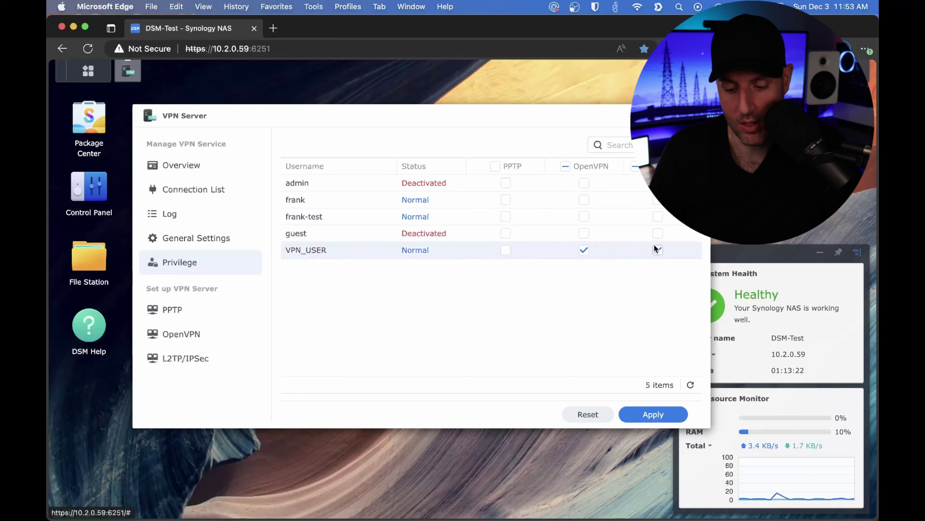
click(655, 414)
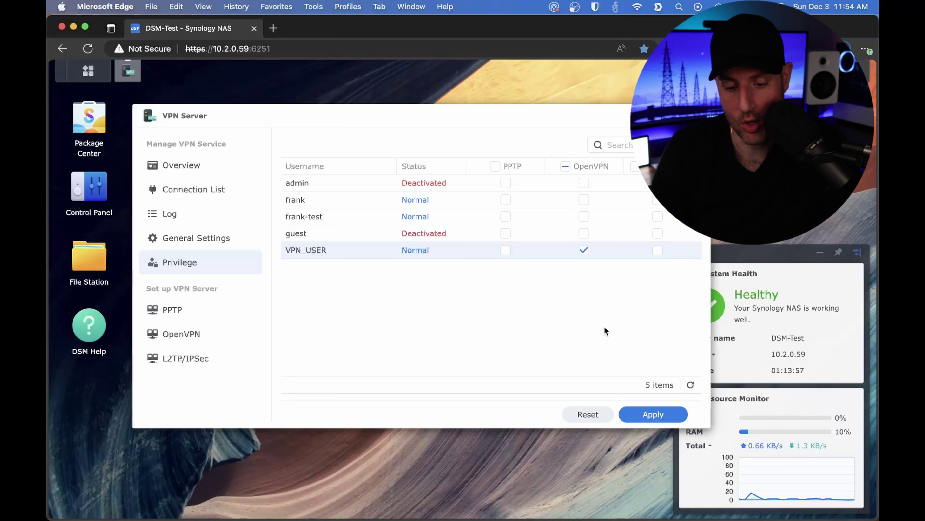
Enable the OpenVPN server, apply the change and acknowledge the port forwarding notice.
click(181, 332)
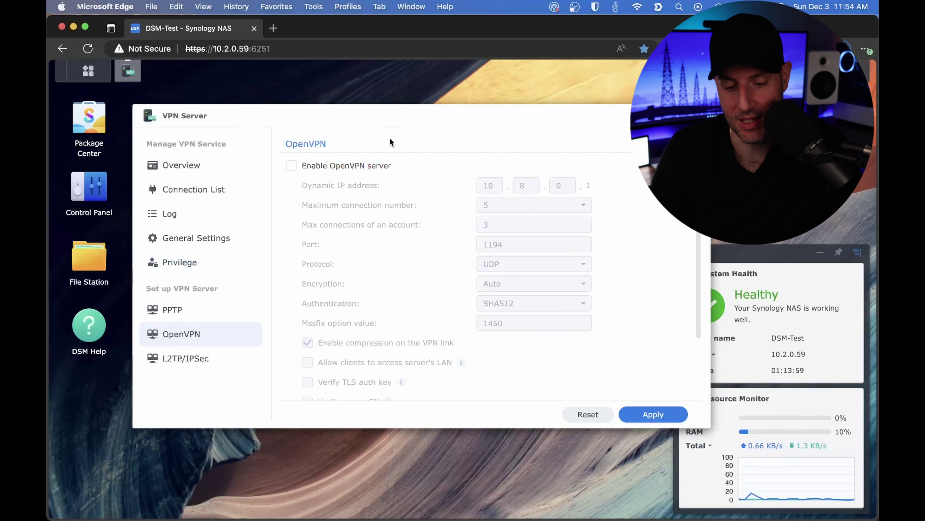
click(364, 165)
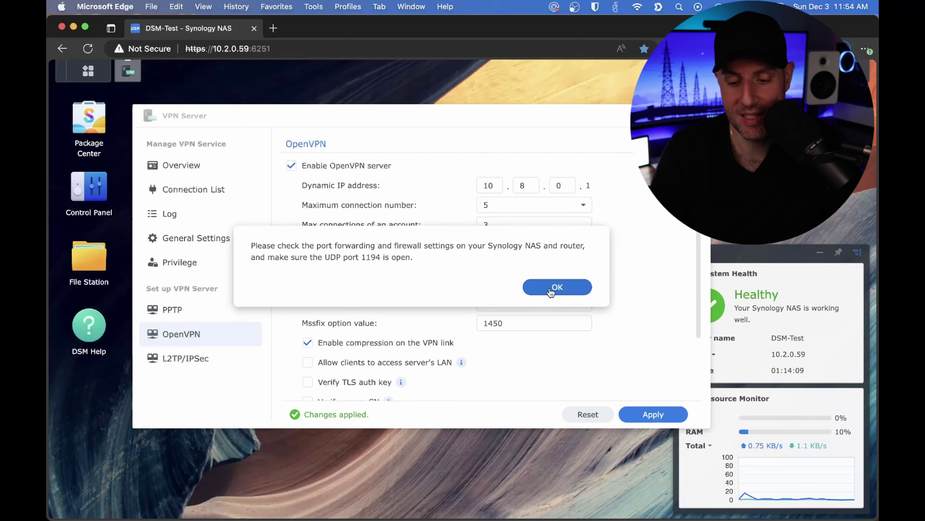
click(552, 290)
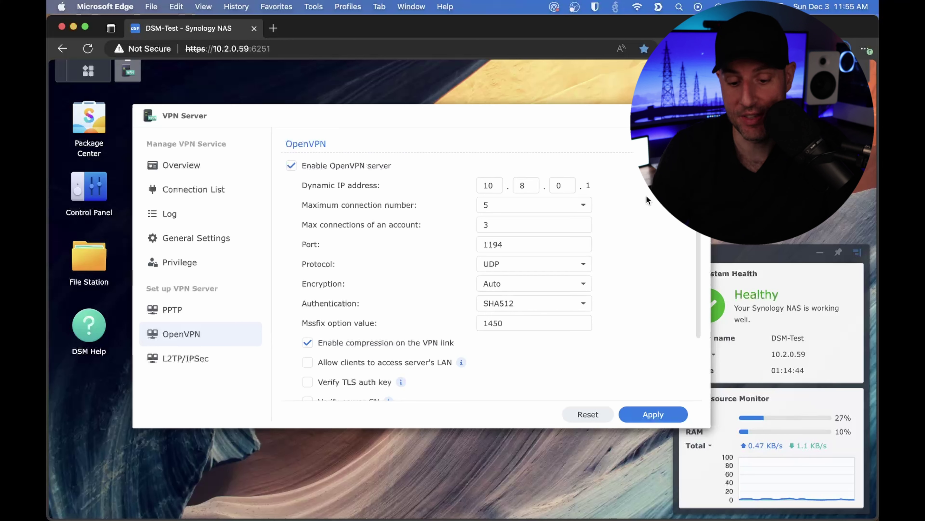
Examine the OpenVPN maximum connection number options, the connection limit per account and the port setting.
click(580, 205)
click(661, 233)
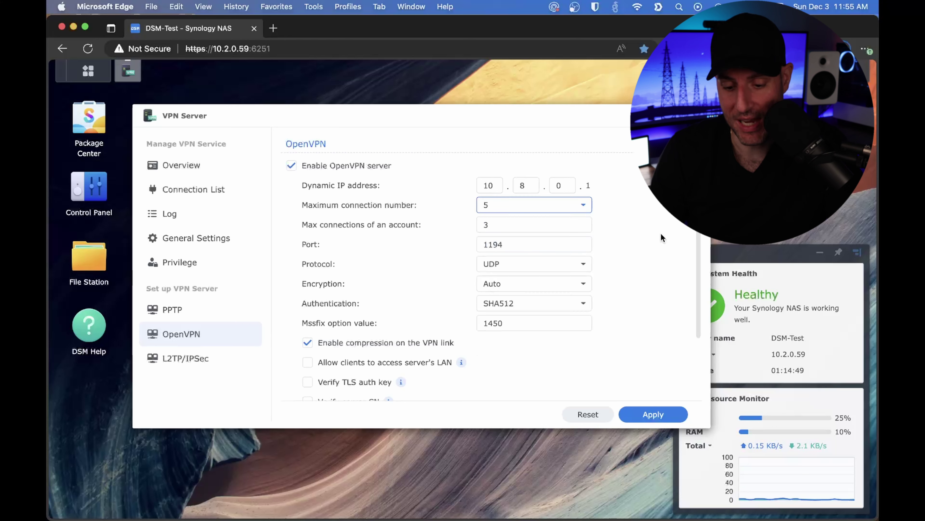
click(539, 205)
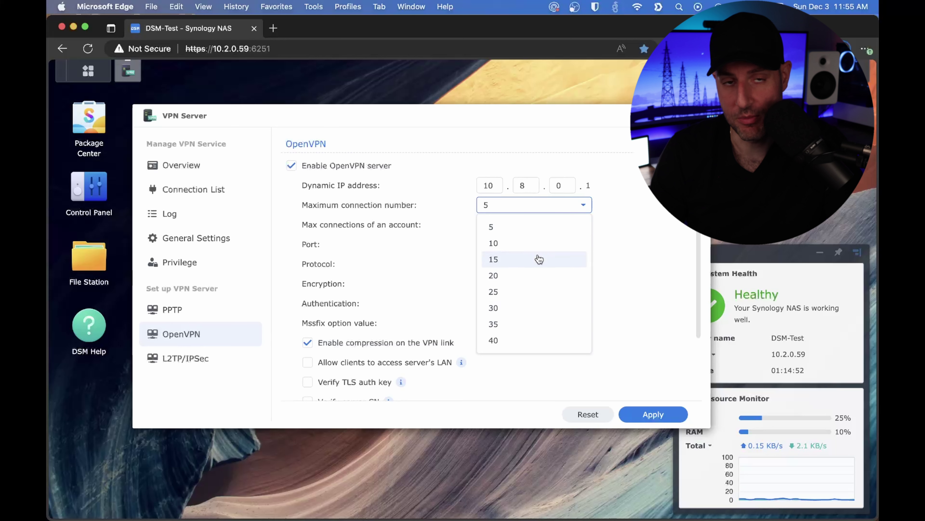
click(651, 215)
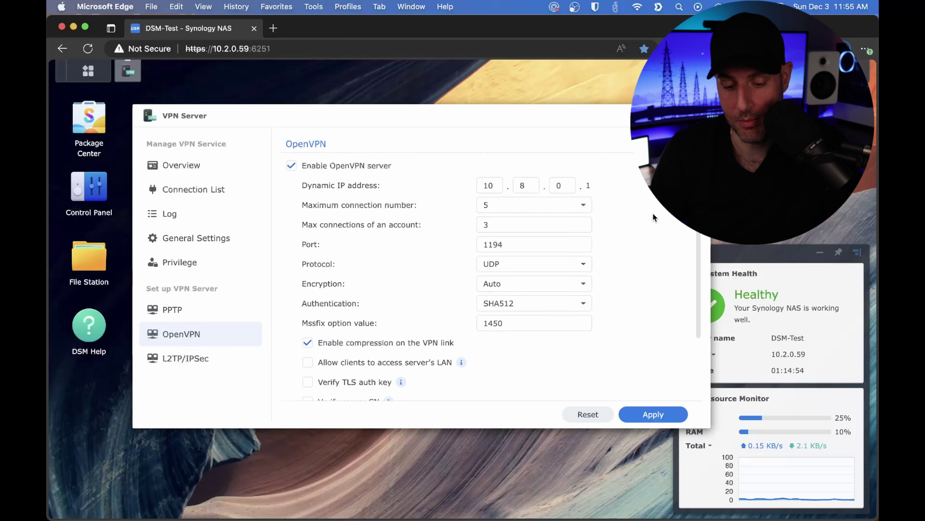
click(569, 208)
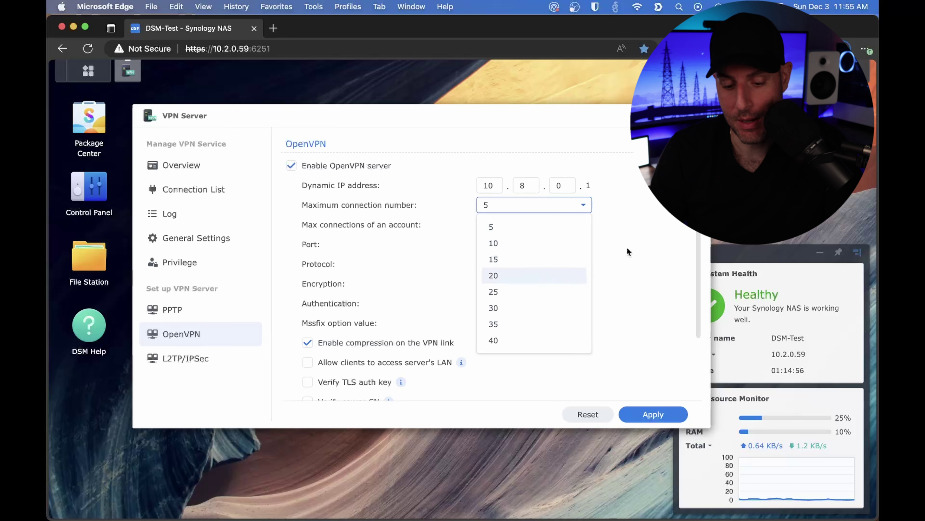
click(659, 229)
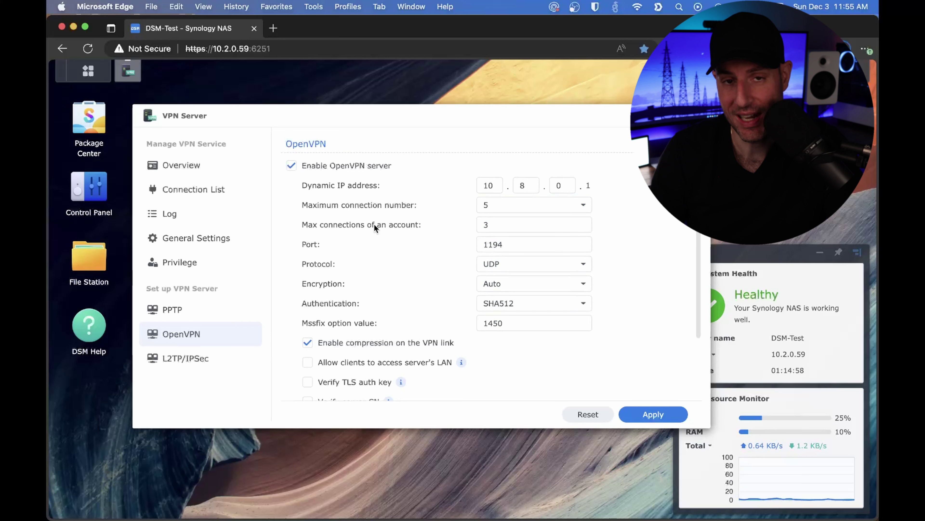
click(502, 224)
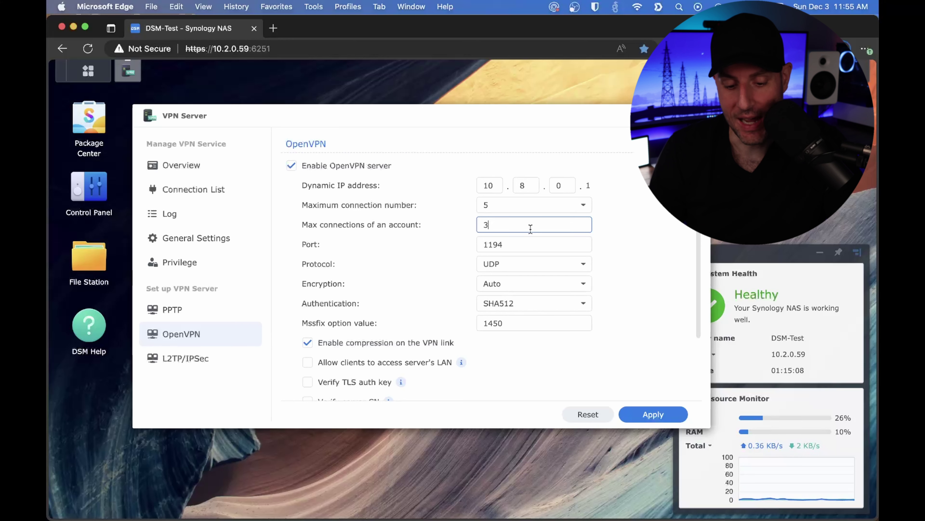
click(556, 242)
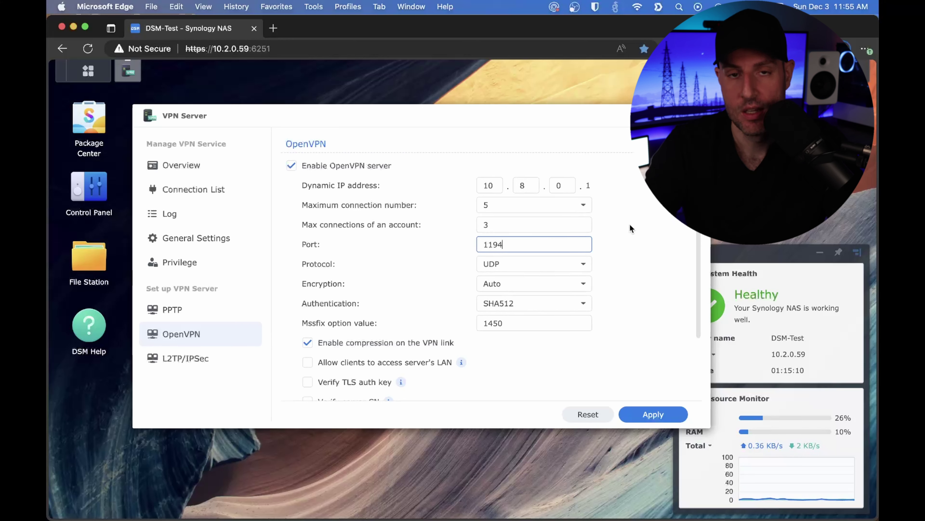
click(630, 288)
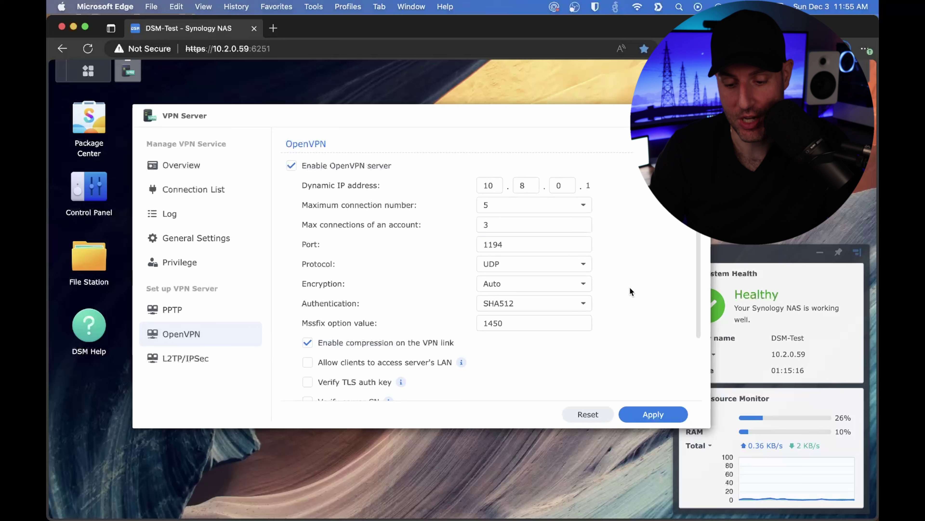
Set the OpenVPN port to 1195.
click(564, 243)
key(BackSpace)
text(5)
click(668, 223)
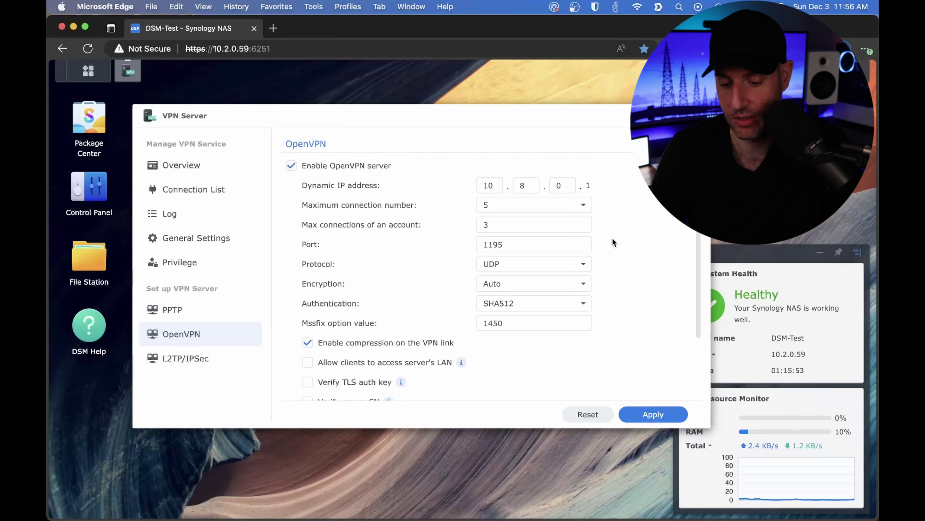
Examine the remaining OpenVPN settings and the available authentication algorithms, leaving SHA512 selected.
click(546, 238)
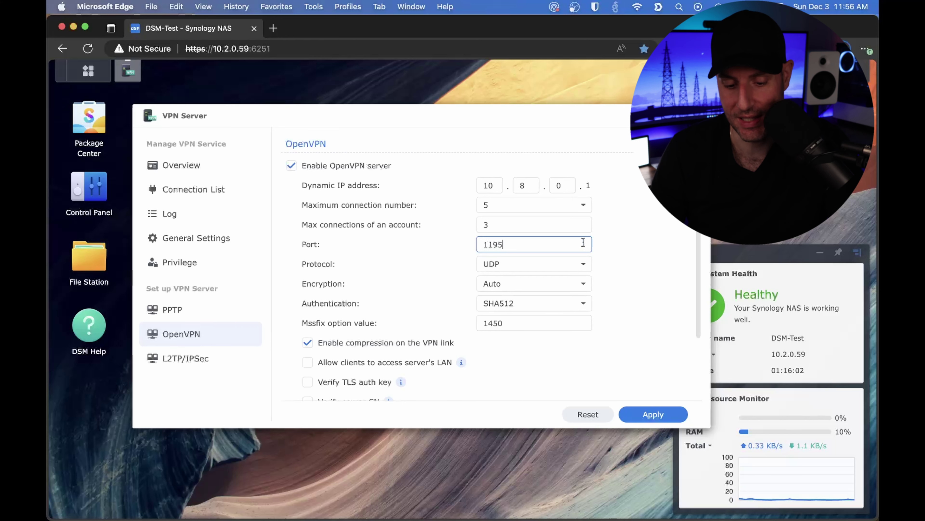
scroll(533, 223, down, 3)
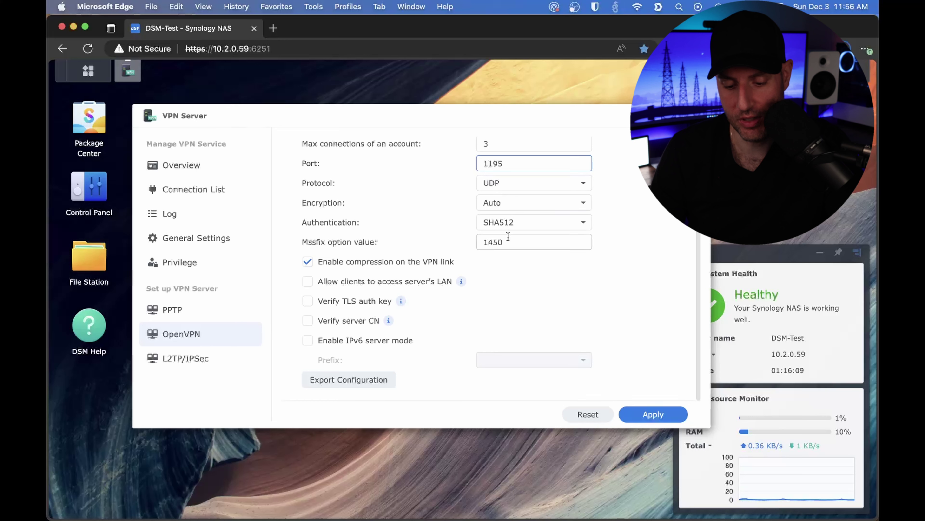
click(519, 226)
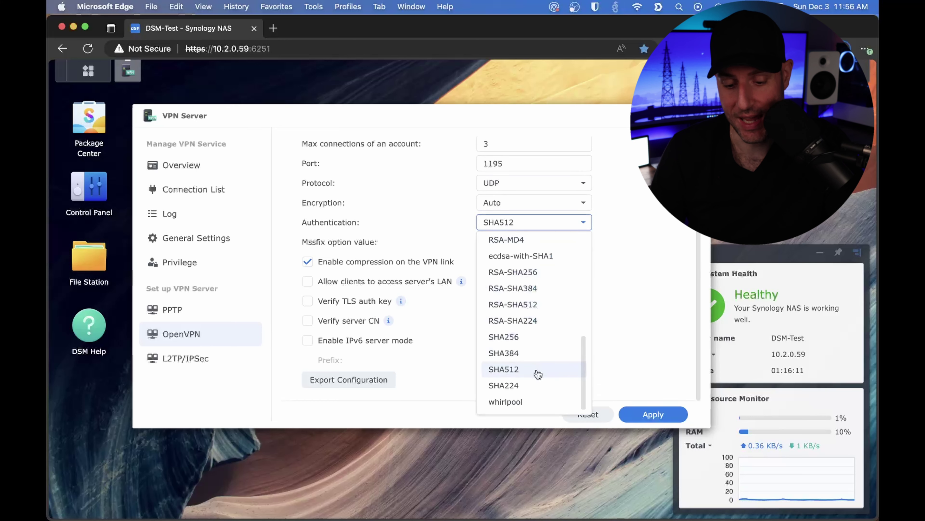
click(629, 282)
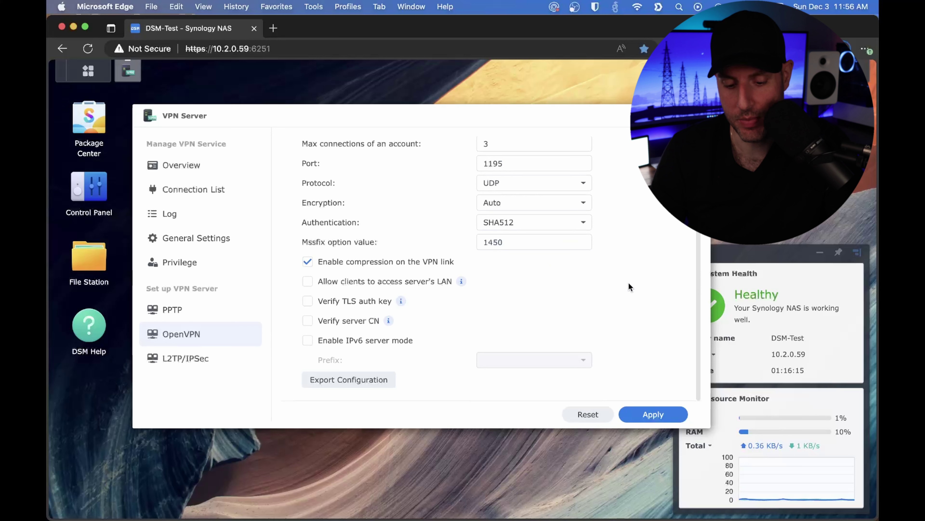
Allow OpenVPN clients to access the server's LAN, enable TLS auth key verification, and apply the settings.
click(411, 285)
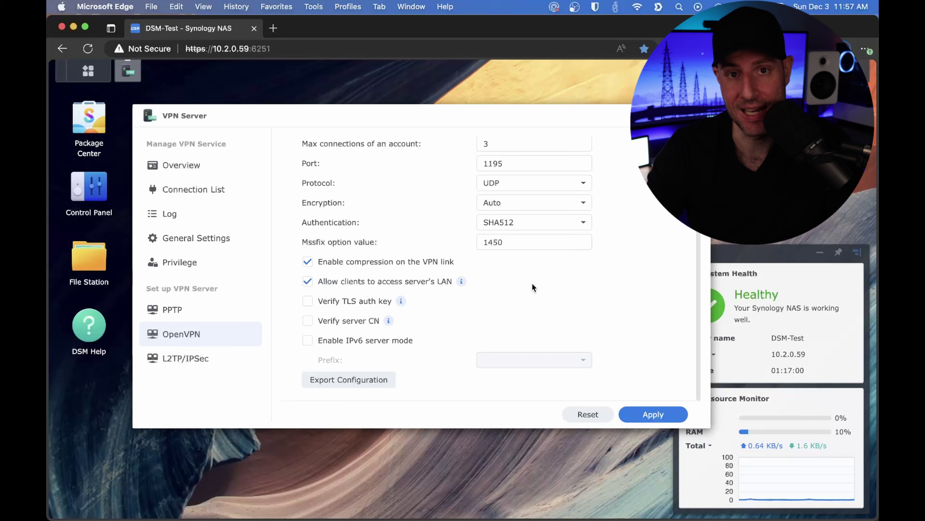
click(377, 301)
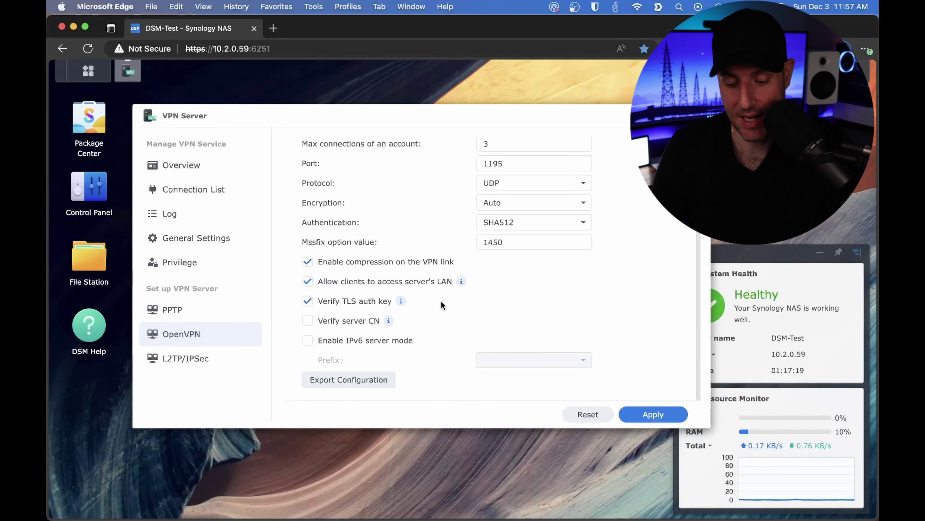
click(650, 414)
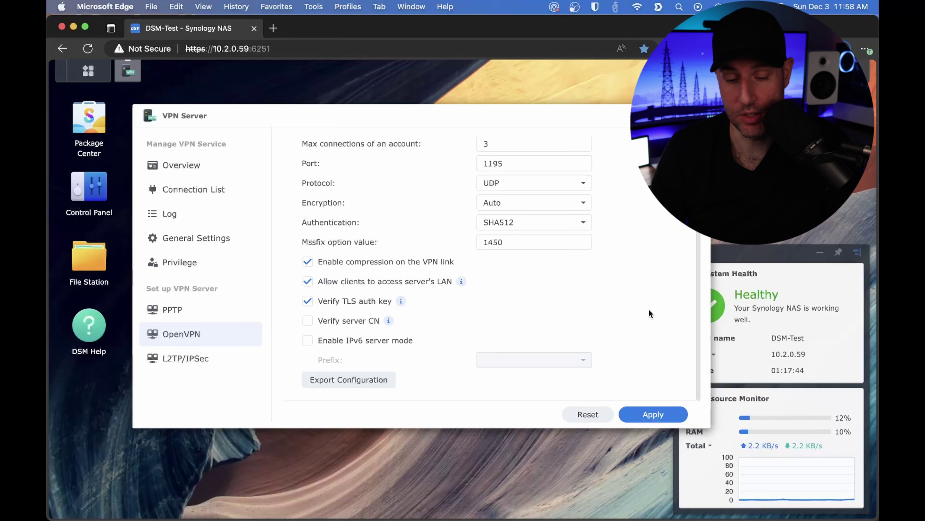
scroll(652, 304, up, 3)
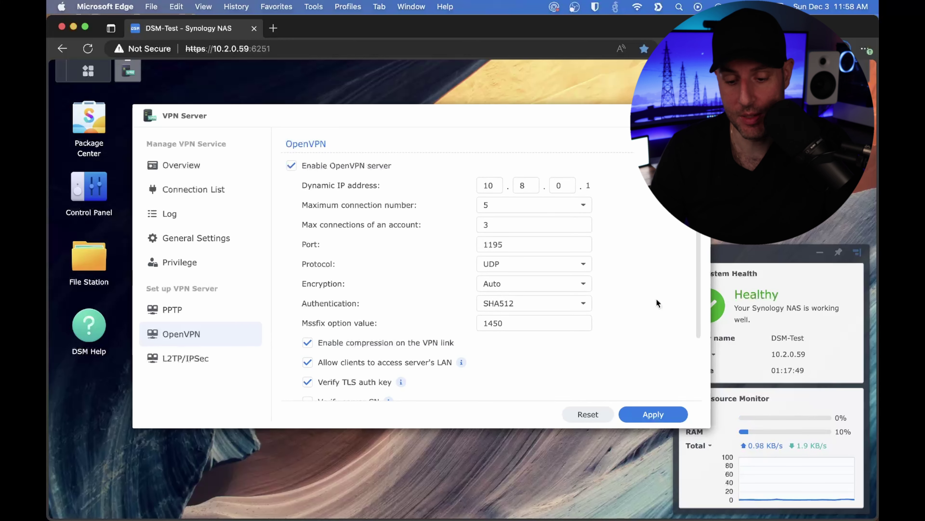
scroll(656, 300, down, 3)
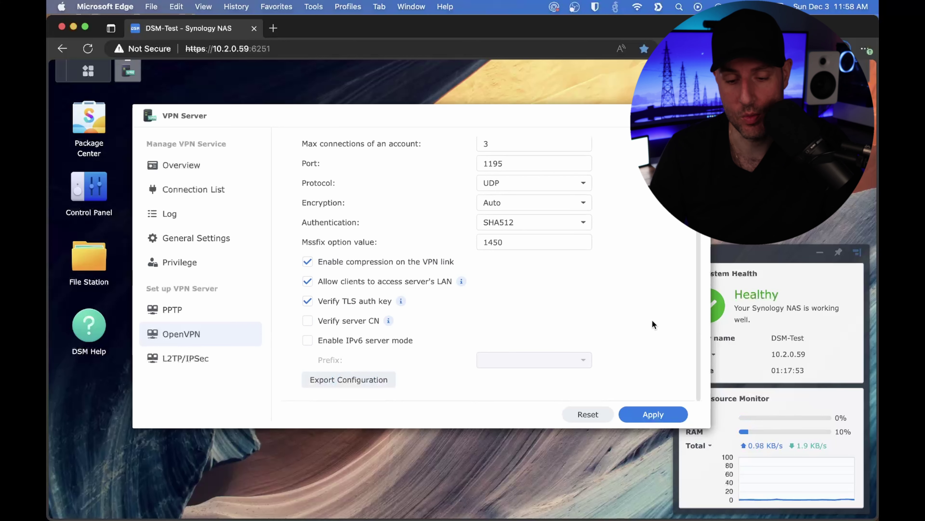
scroll(653, 323, up, 3)
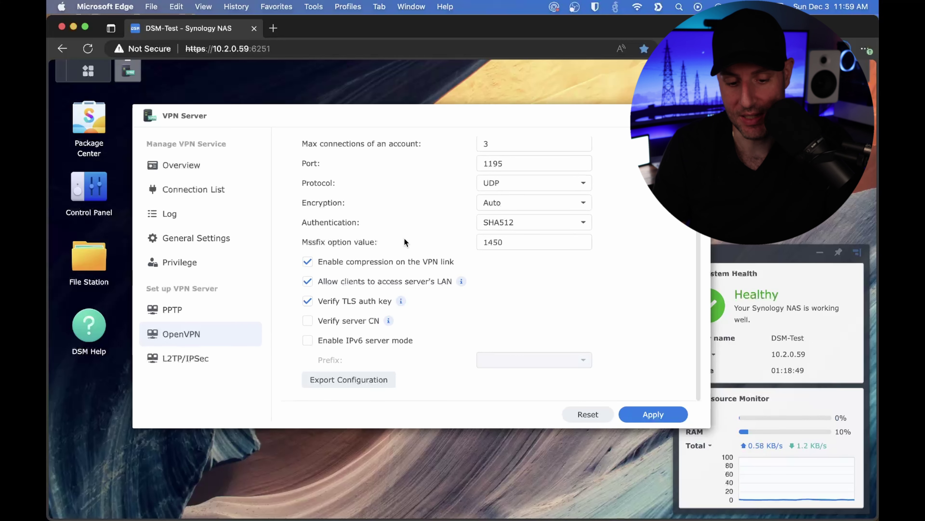
Add the Synology DDNS entry with a default Let's Encrypt certificate, and continue past the browser's privacy warning to 10.2.0.59.
click(93, 189)
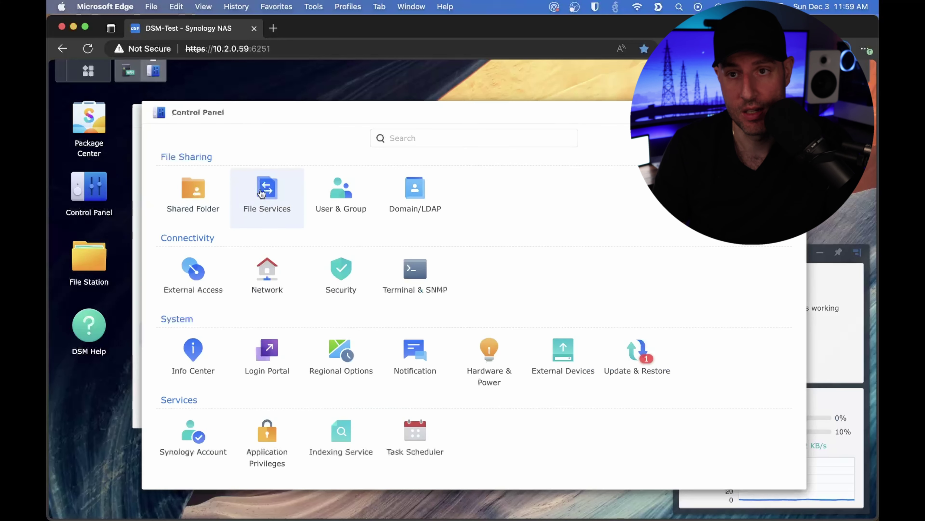
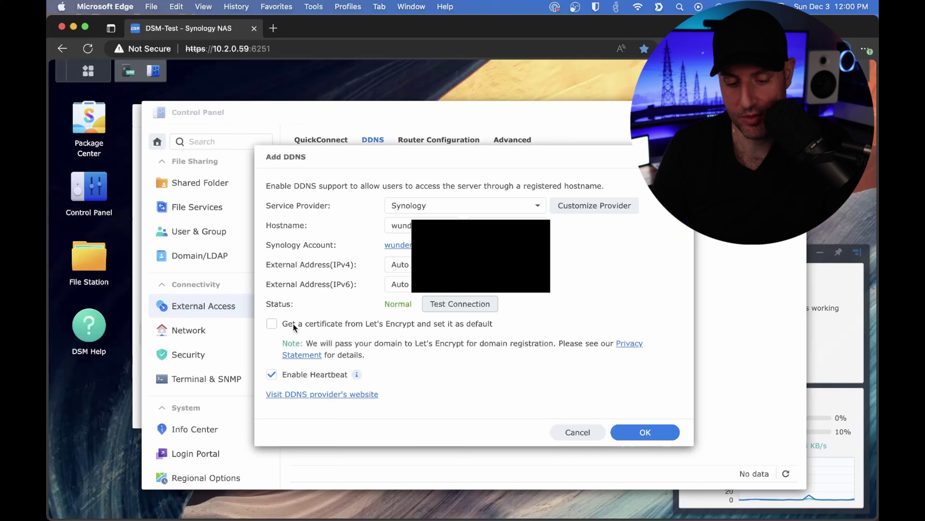
click(423, 326)
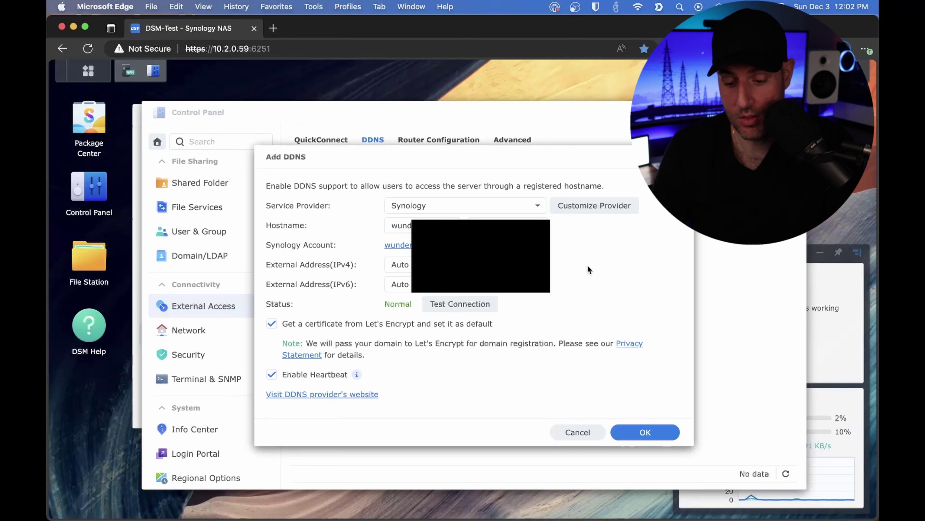
key(Return)
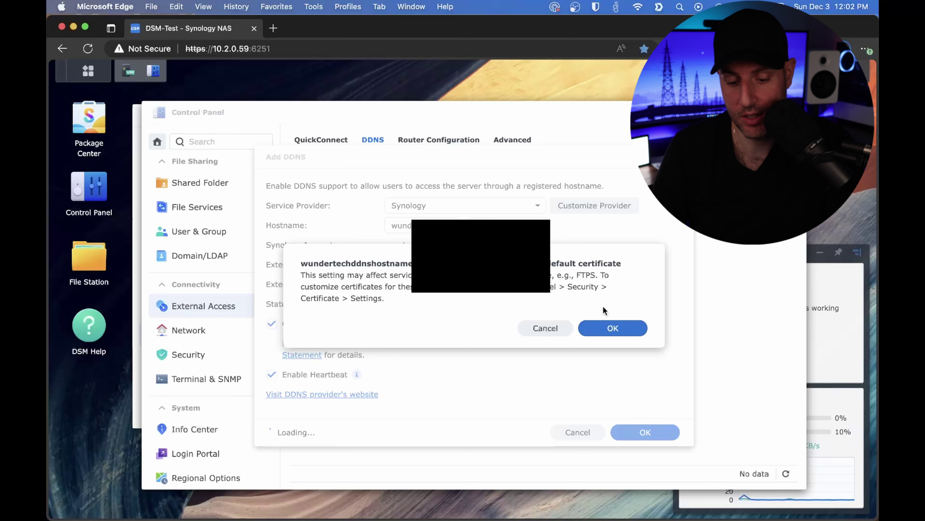
click(613, 328)
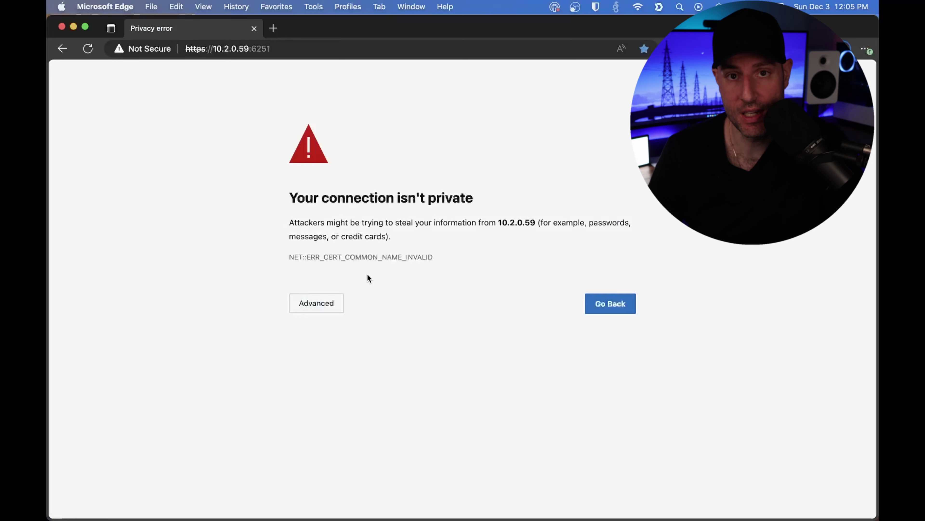
click(320, 303)
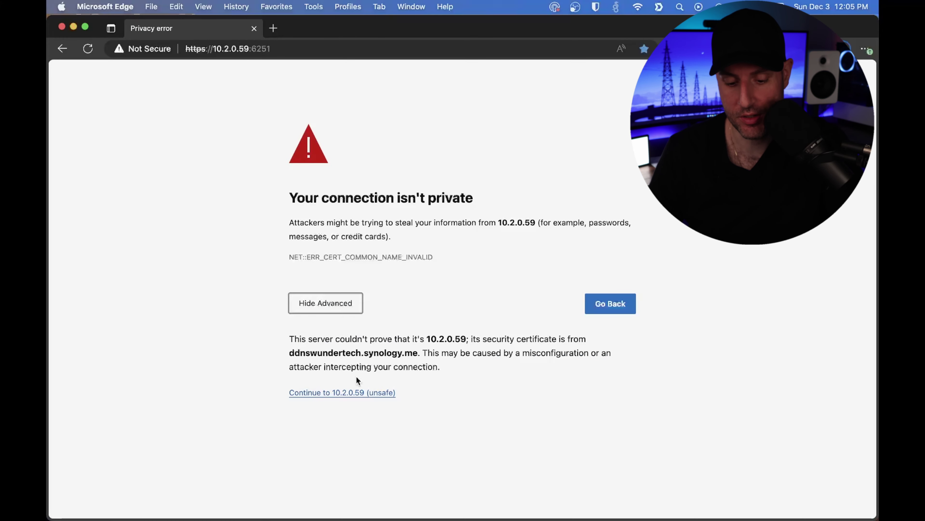
click(345, 393)
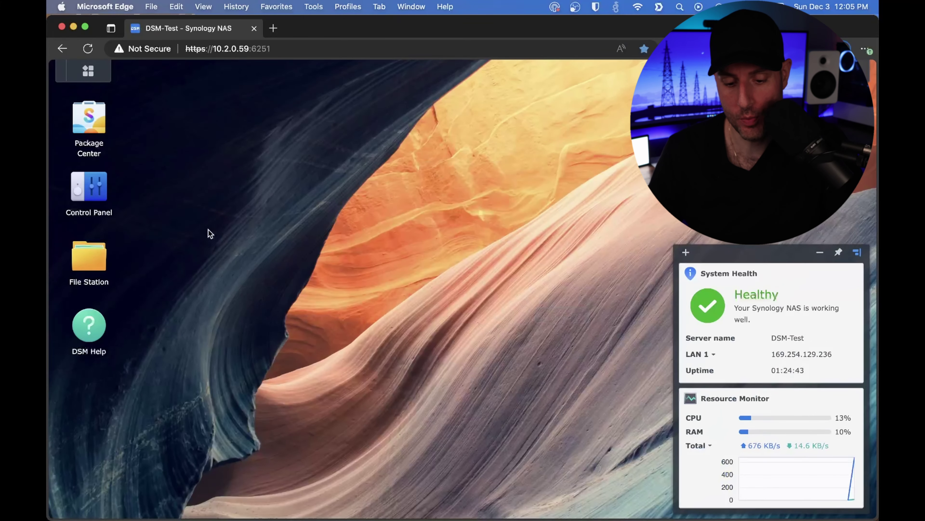
Examine the DDNS certificate's details in the NAS security settings and which certificate each service, including VPN Server, uses.
click(107, 192)
click(341, 266)
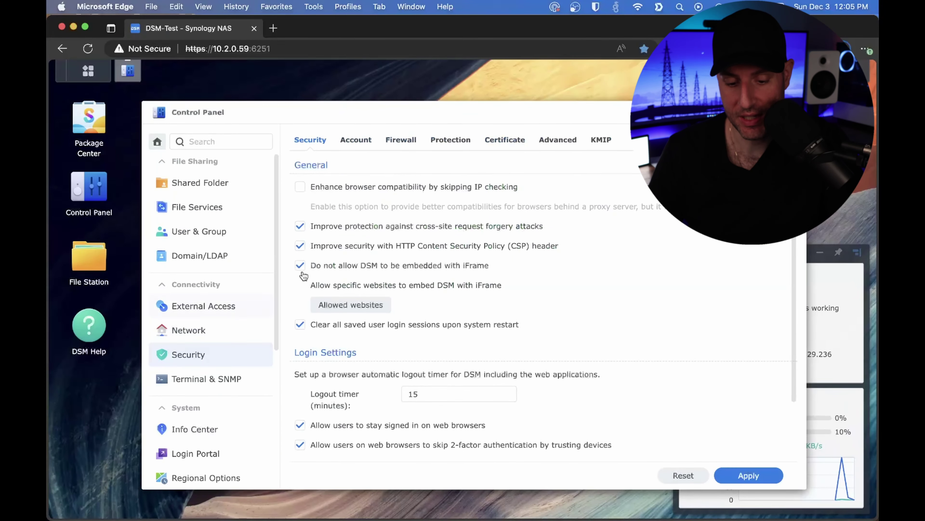
click(505, 139)
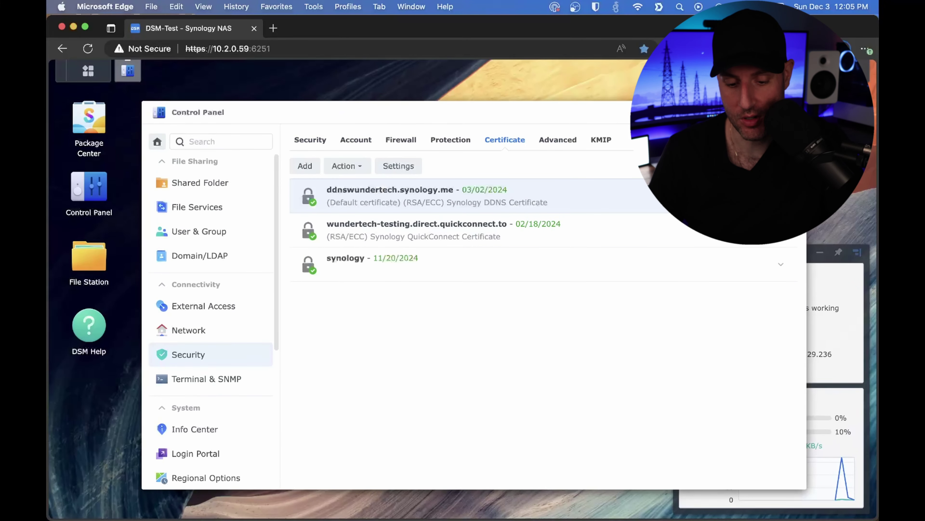
click(781, 195)
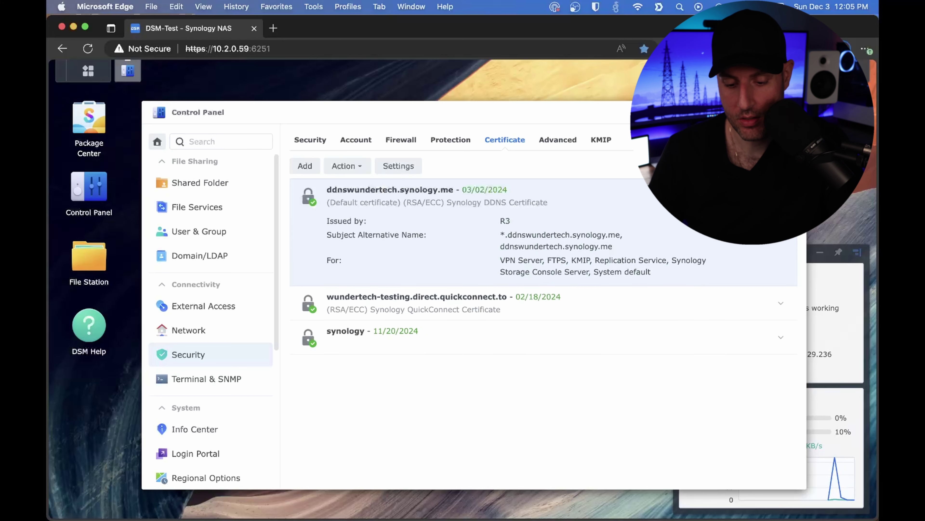
click(398, 165)
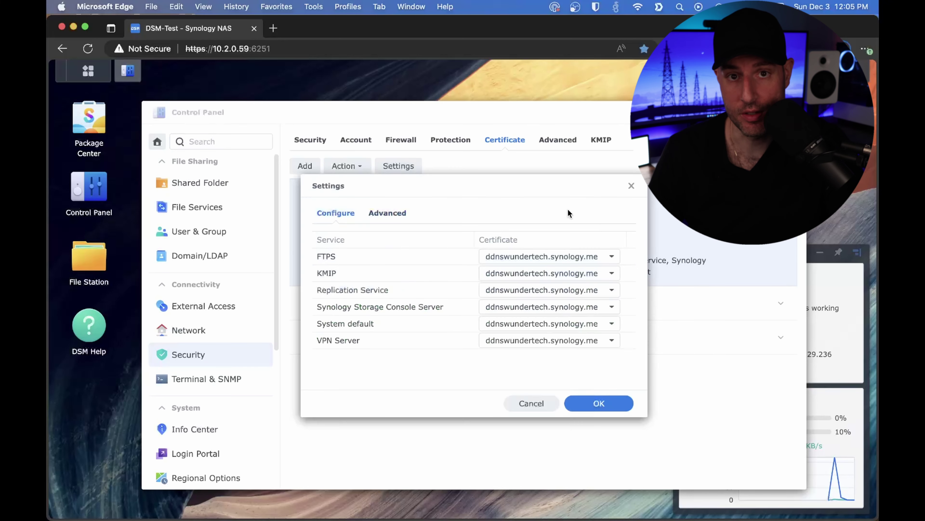
click(629, 187)
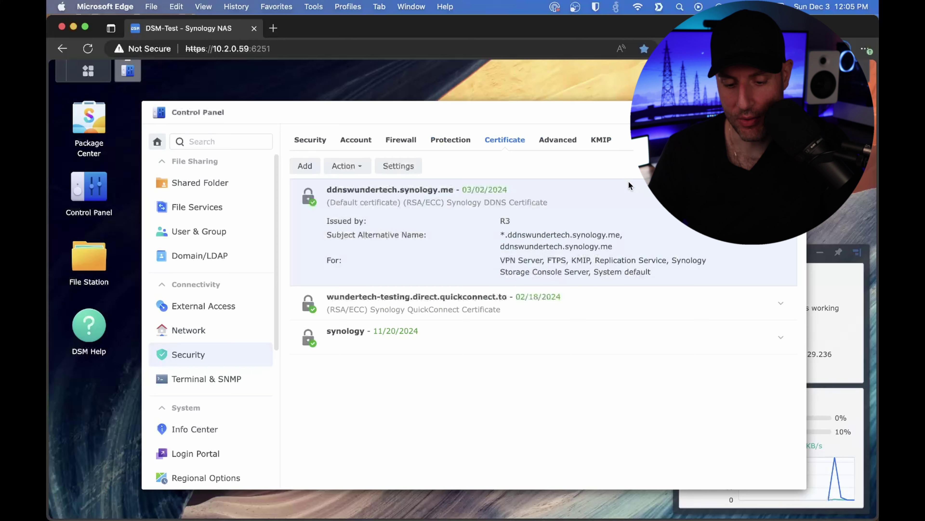
click(400, 167)
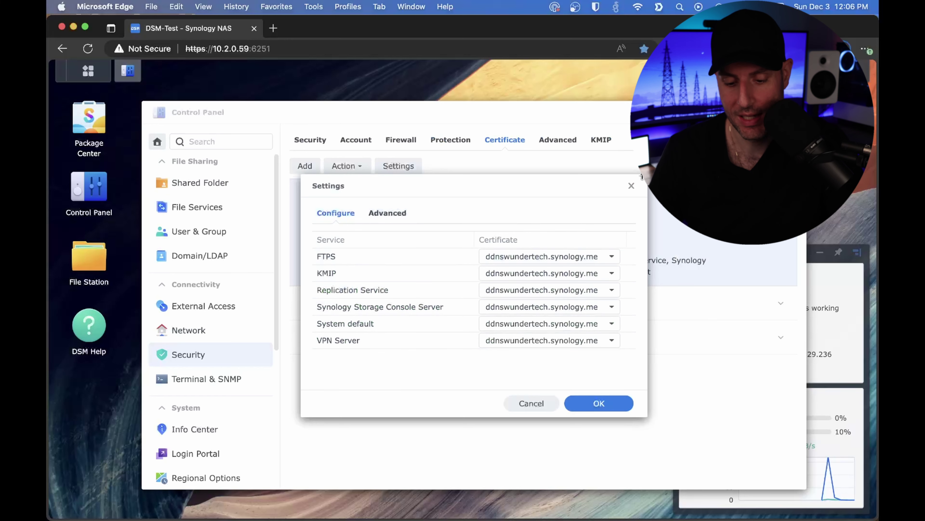
click(632, 186)
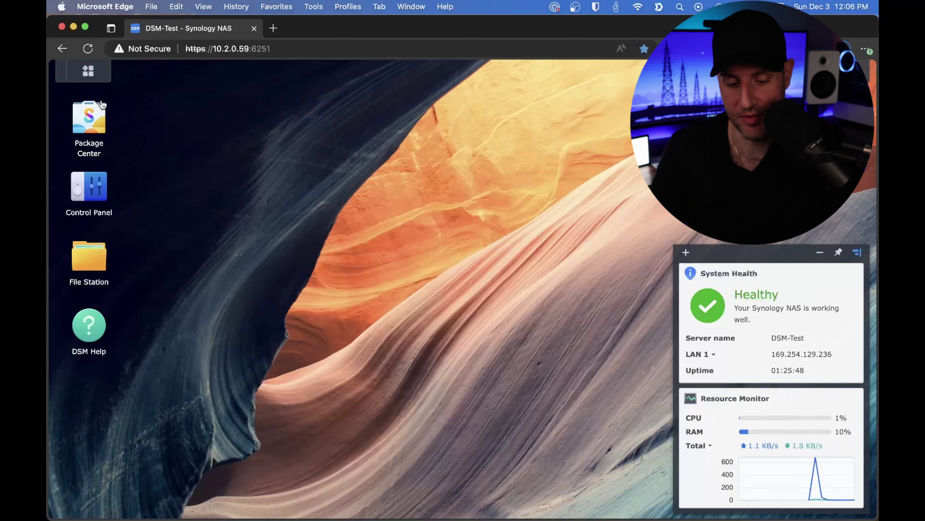
Reopen VPN Server's OpenVPN settings, check the note on TLS auth key verification, and export the configuration.
click(88, 71)
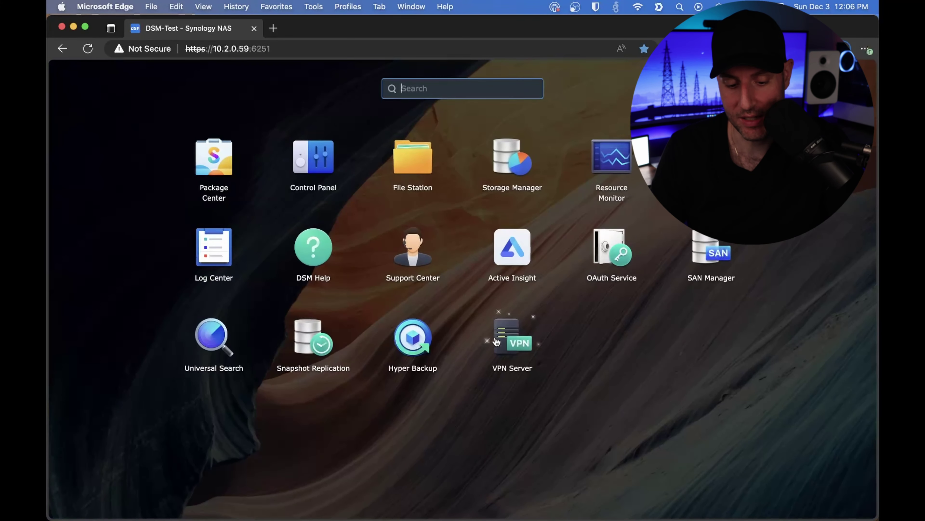
click(510, 342)
click(181, 333)
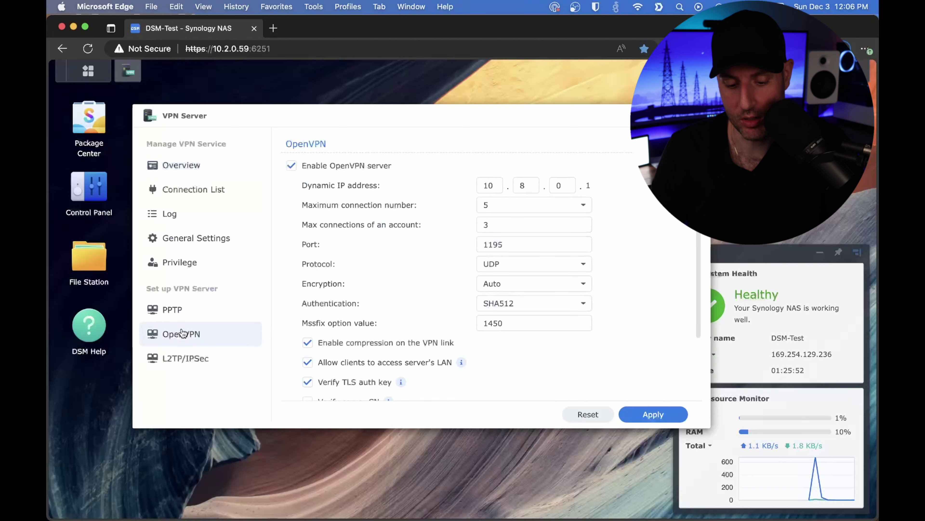
scroll(434, 298, down, 3)
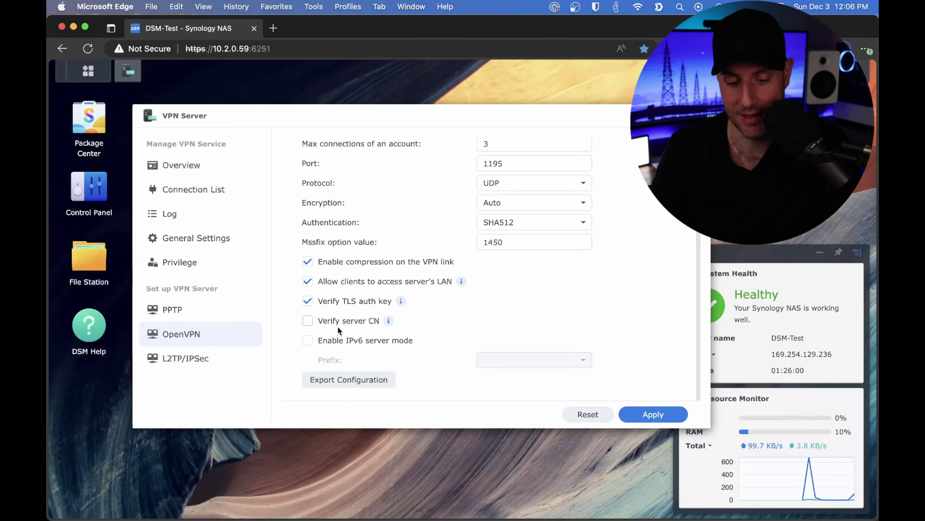
mouse_move(401, 300)
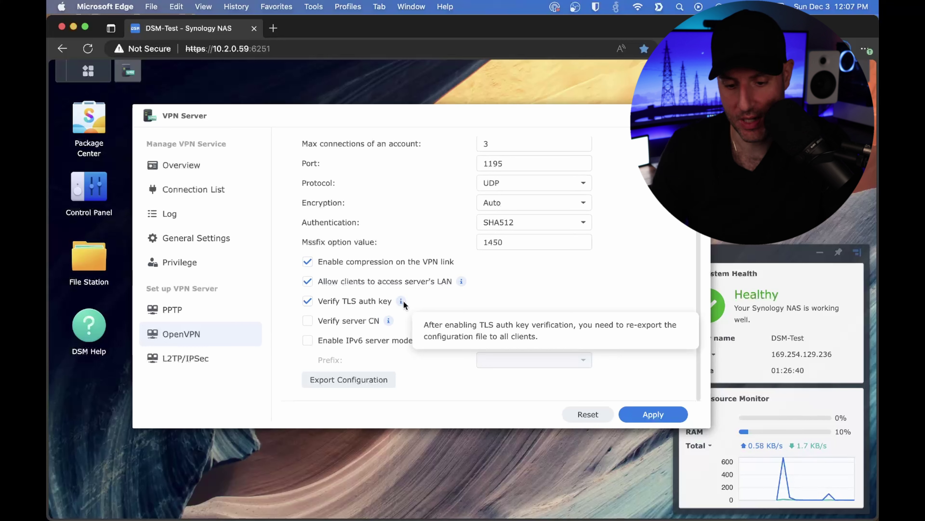
click(365, 382)
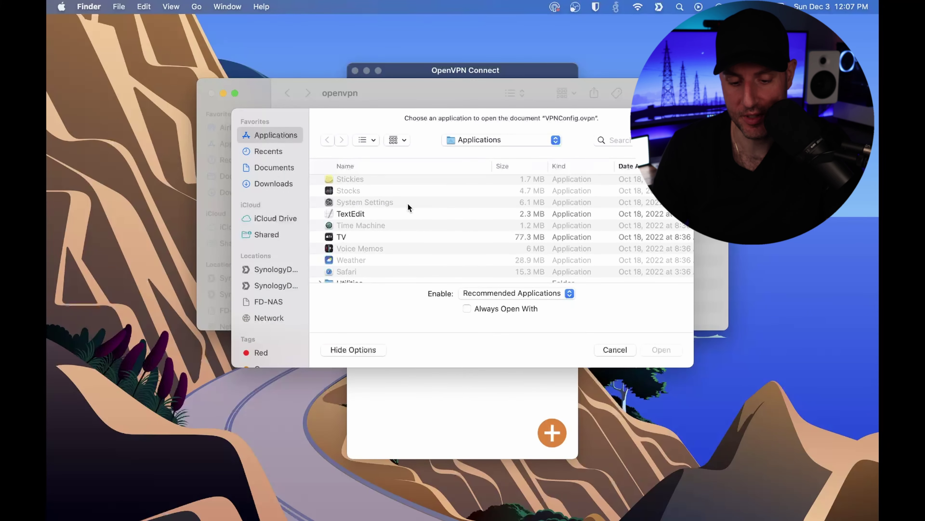
Open VPNConfig.ovpn in TextEdit and replace YOUR_SERVER_IP on the remote line with ddnswundertech.synology.me.
double_click(380, 214)
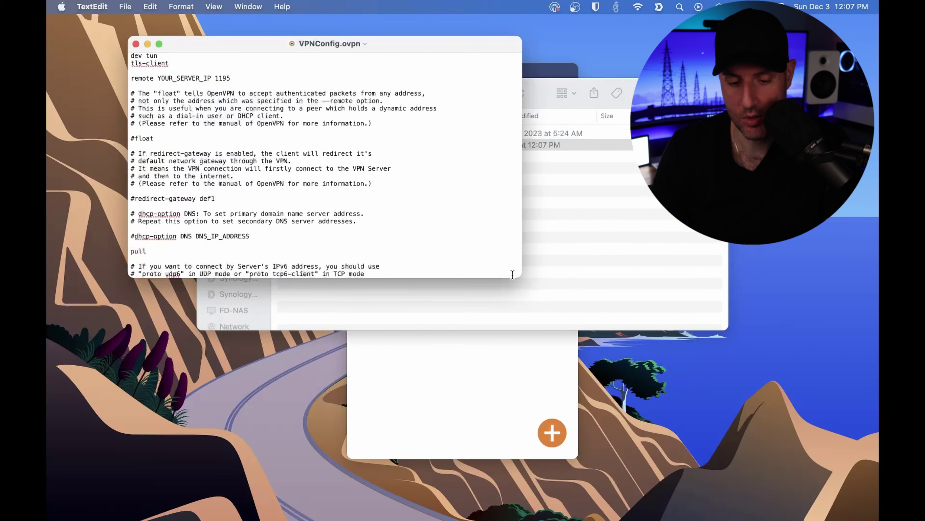
drag(520, 278, 652, 393)
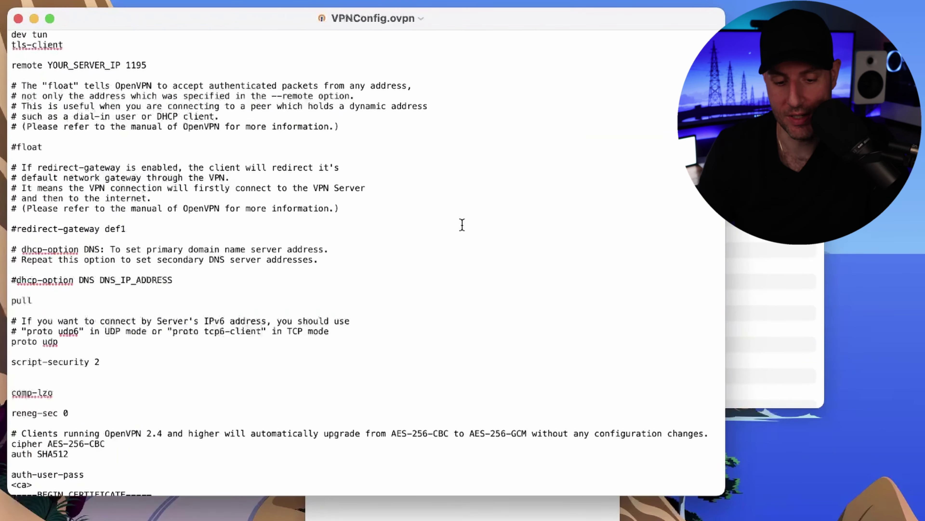
drag(120, 65, 47, 65)
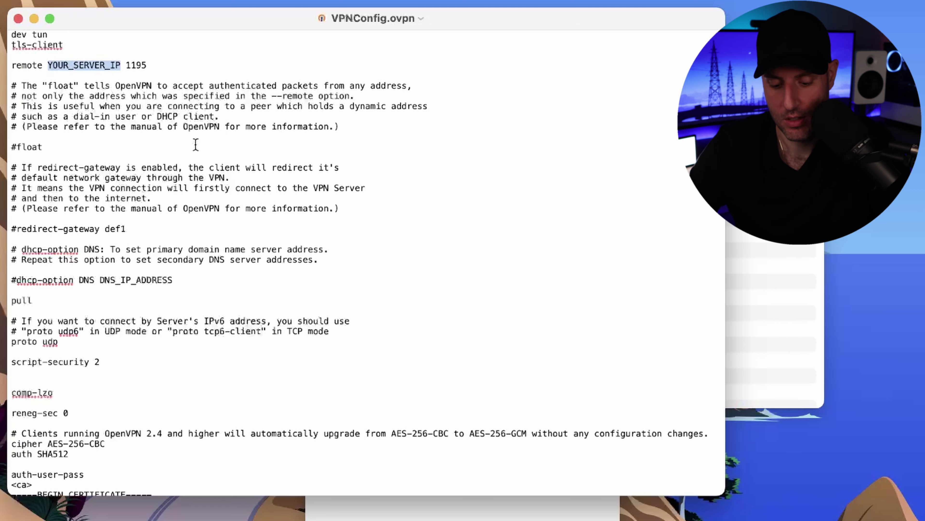
key(BackSpace)
text(ddnswu)
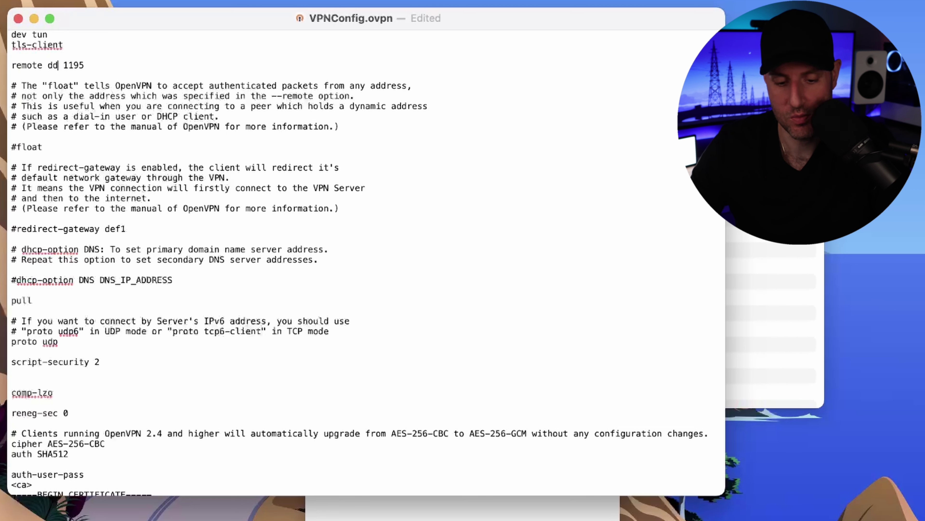
text(ndertech.s)
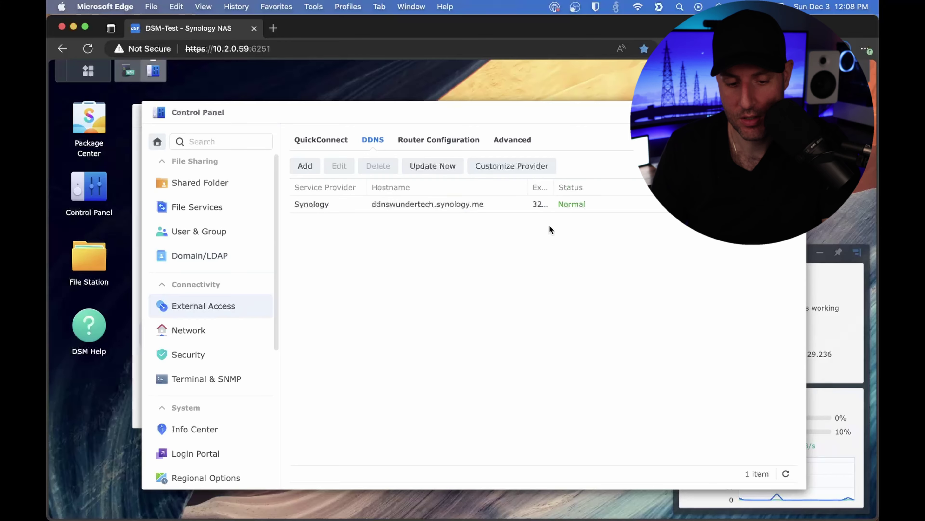
click(77, 30)
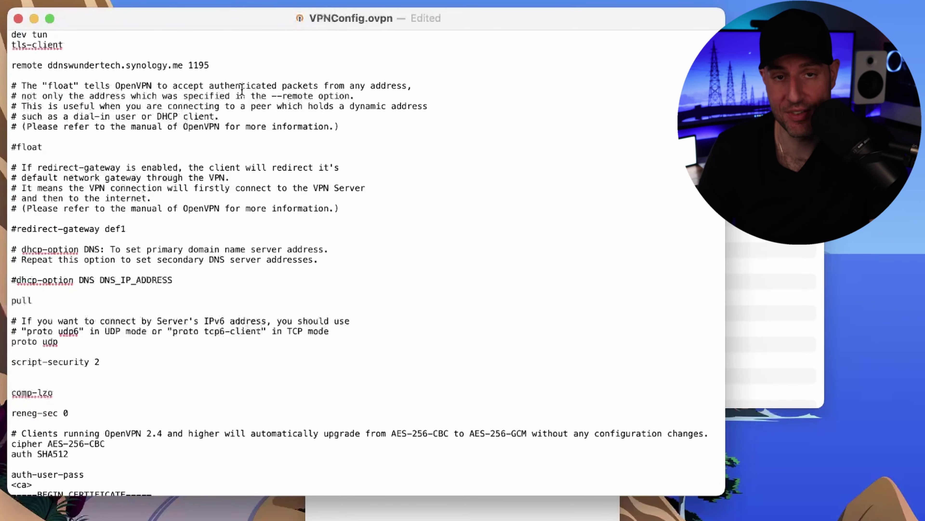
Add a line reading client-cert-not-required directly below the remote line in VPNConfig.ovpn.
click(232, 63)
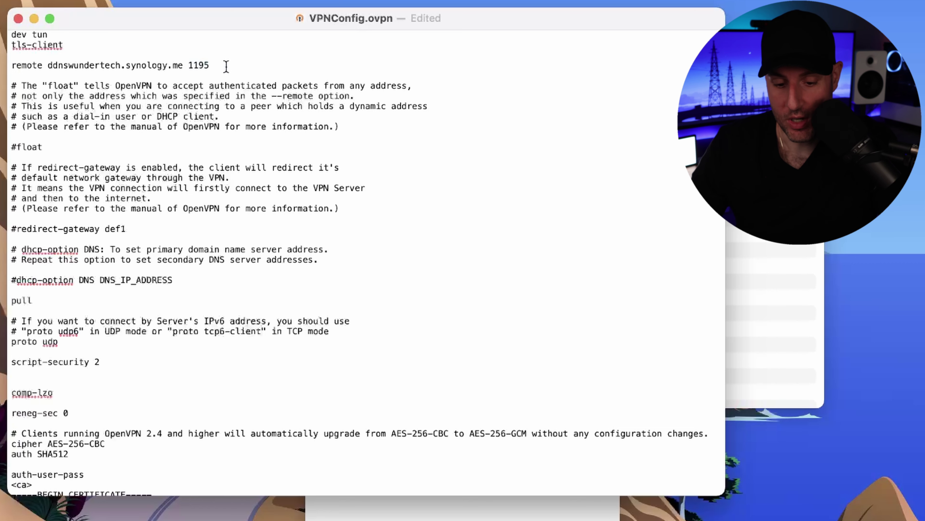
key(Return)
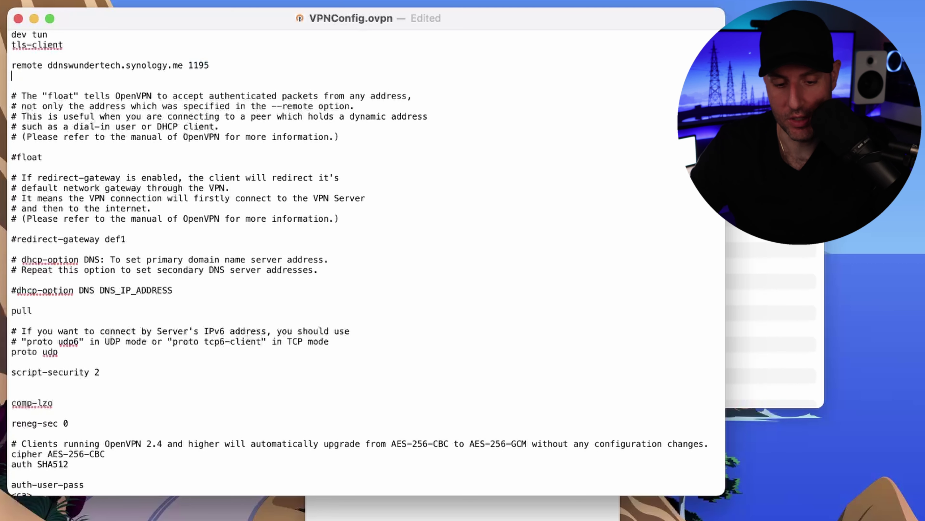
text(l)
key(BackSpace)
text(clien)
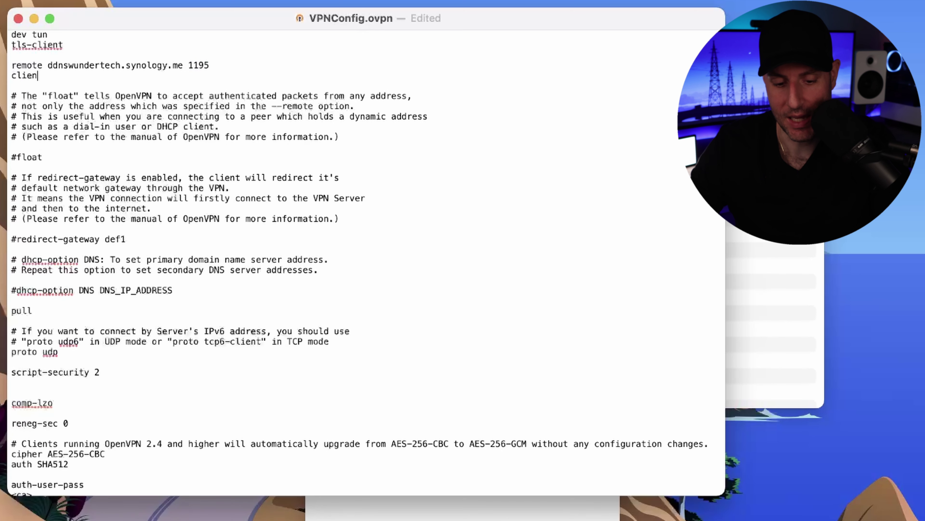
text(t-cert-not-required)
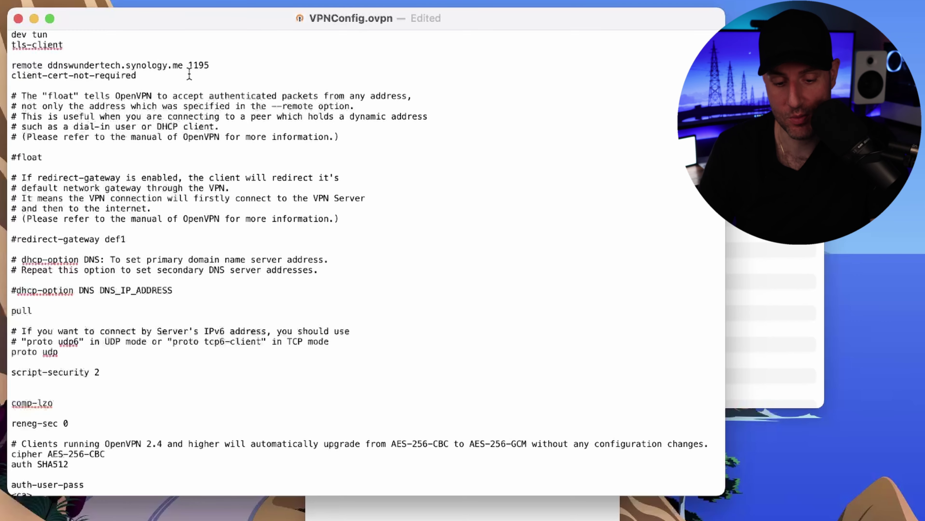
Uncomment the redirect-gateway def1 line to send all client traffic through the VPN, and save and close VPNConfig.ovpn.
drag(135, 239, 38, 239)
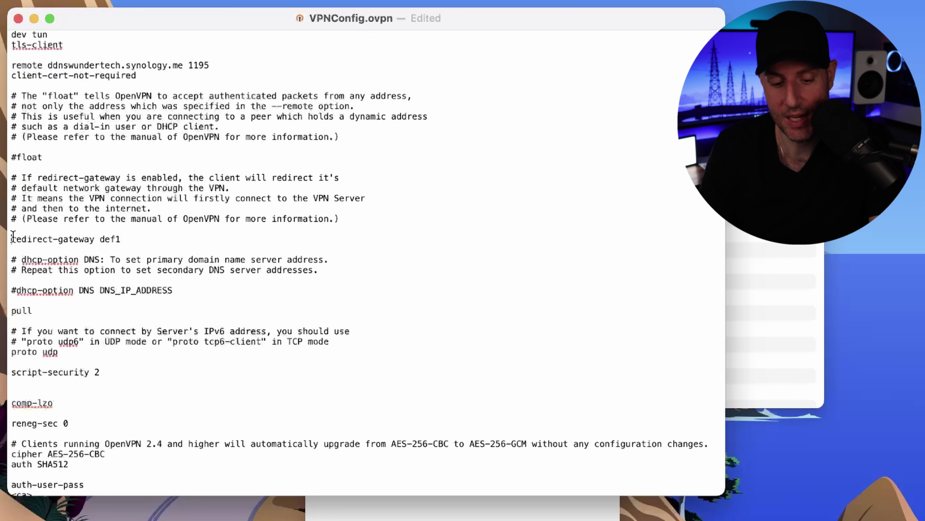
text(#)
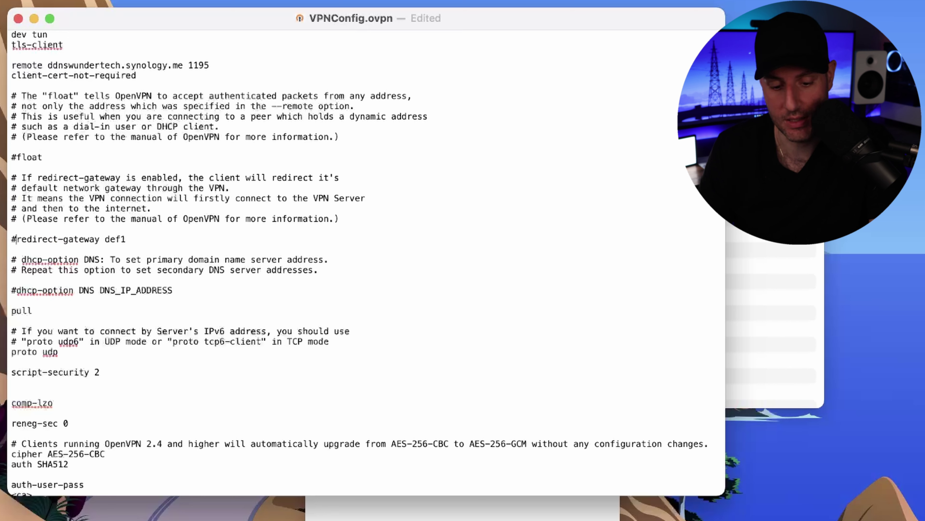
key(BackSpace)
click(168, 243)
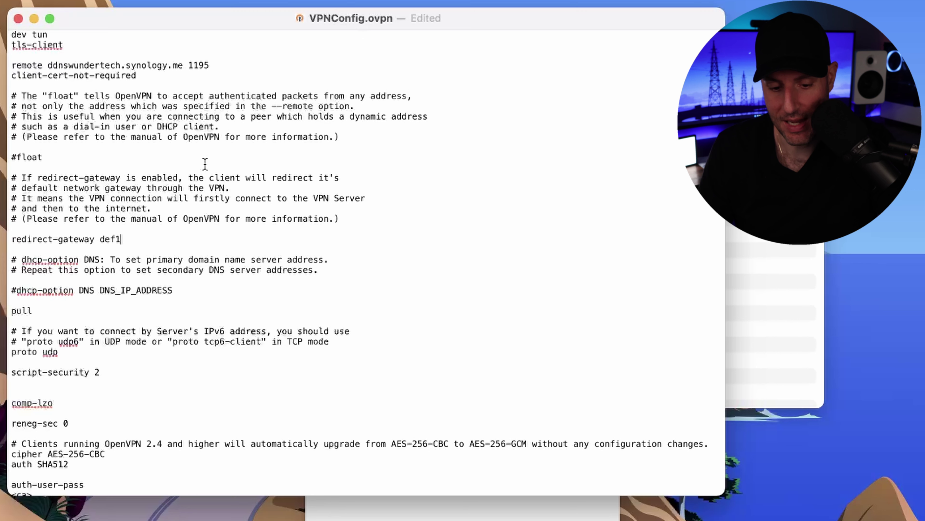
key(super+s)
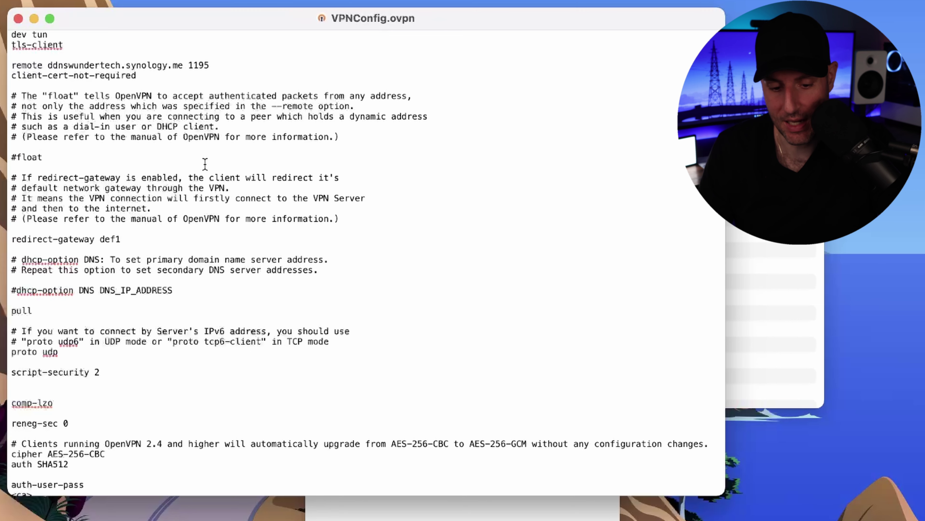
click(18, 19)
Rename VPNConfig.ovpn in the openvpn folder to VPN-FT.ovpn.
click(268, 163)
right_click(270, 165)
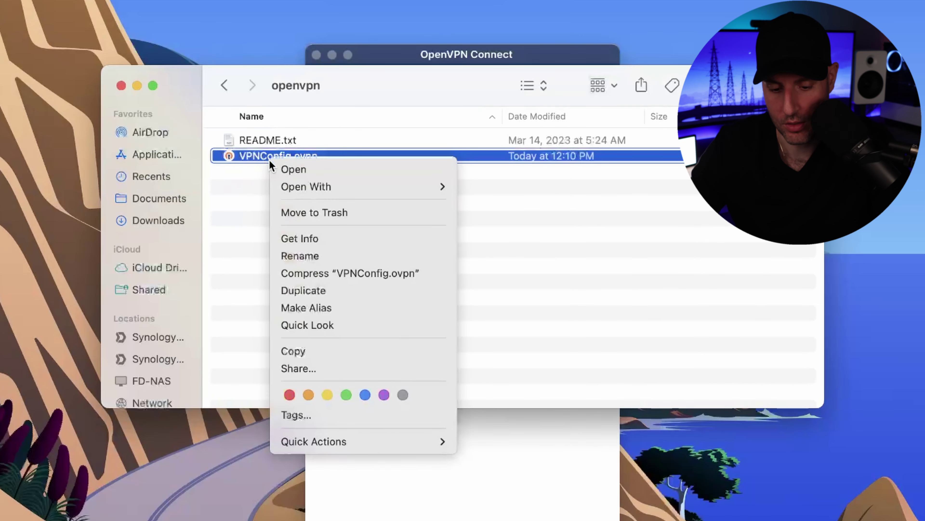
click(337, 260)
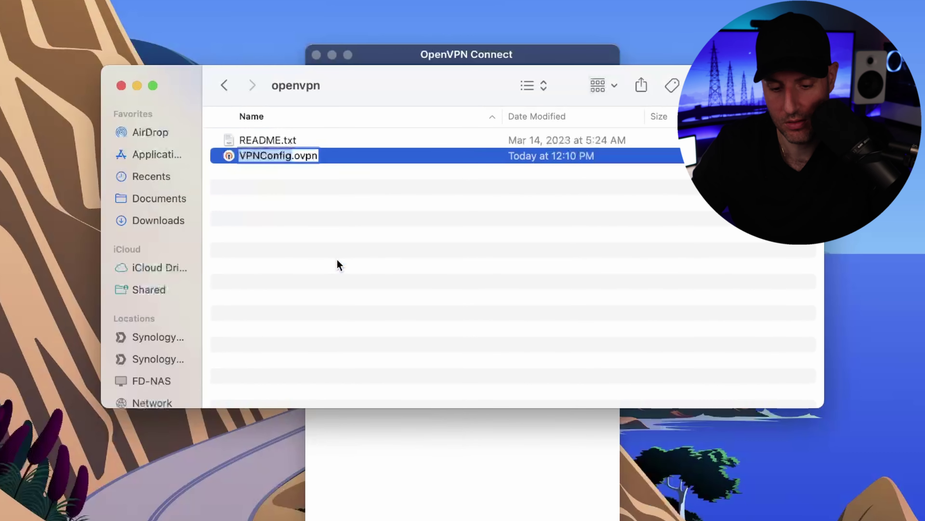
text(VPN-FT)
key(Return)
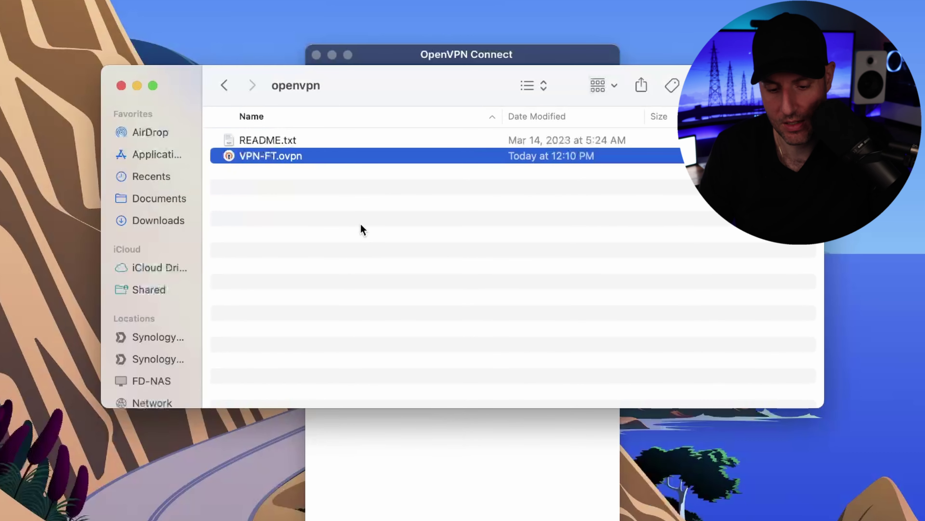
Paste a copy of the configuration file into the openvpn folder and rename the copy to VPN-ST.ovpn.
click(358, 262)
key(super+v)
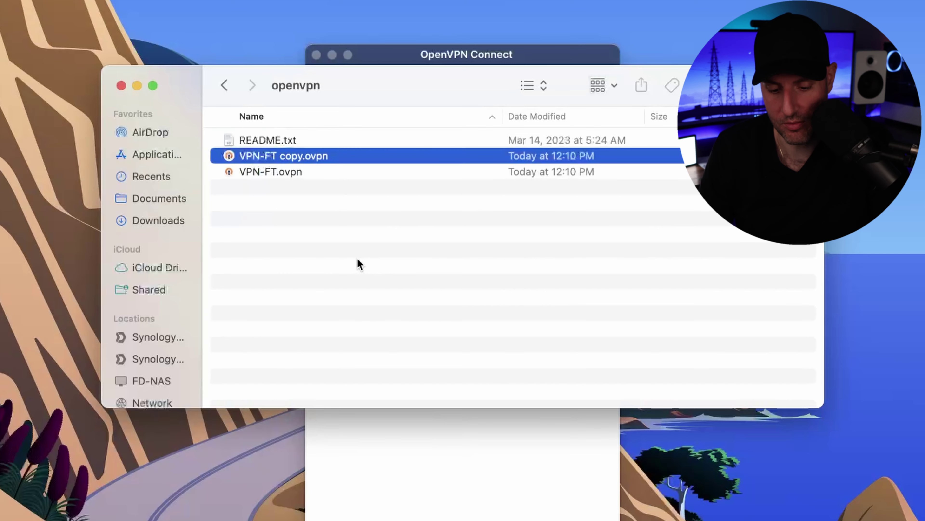
right_click(334, 165)
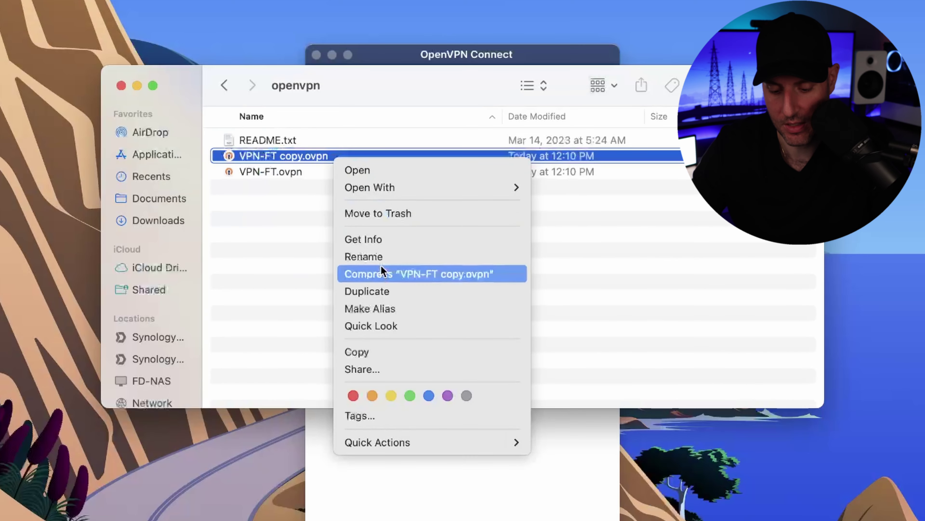
click(383, 257)
text(VPN-ST)
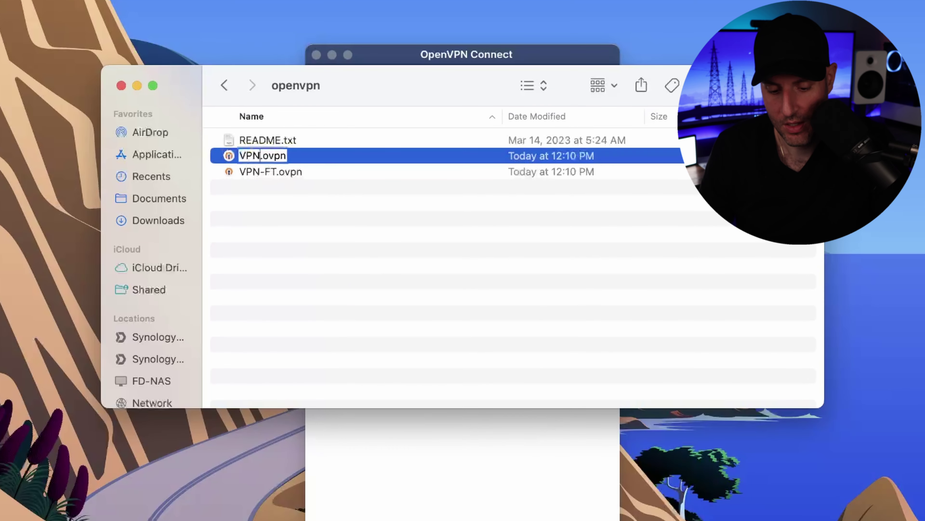
key(Return)
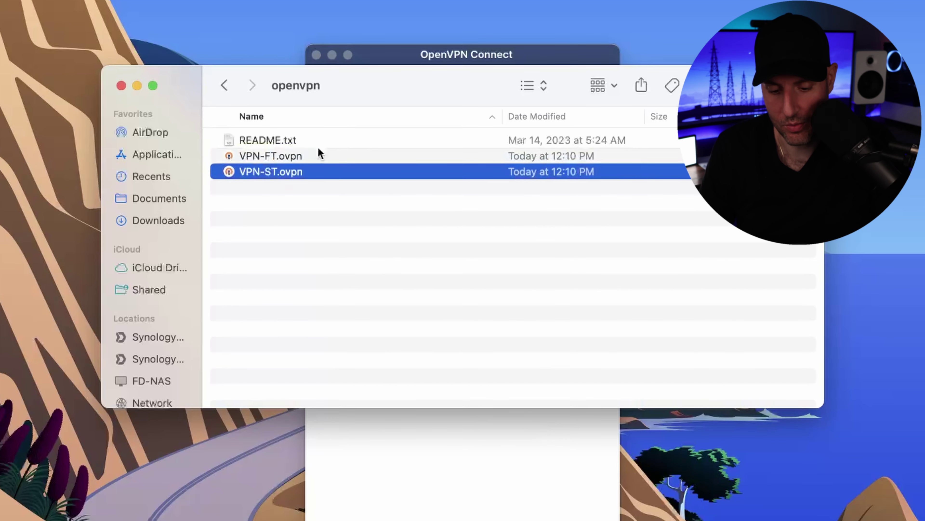
Open VPN-ST.ovpn in TextEdit, comment out the redirect-gateway def1 line with #, and save the file.
right_click(321, 173)
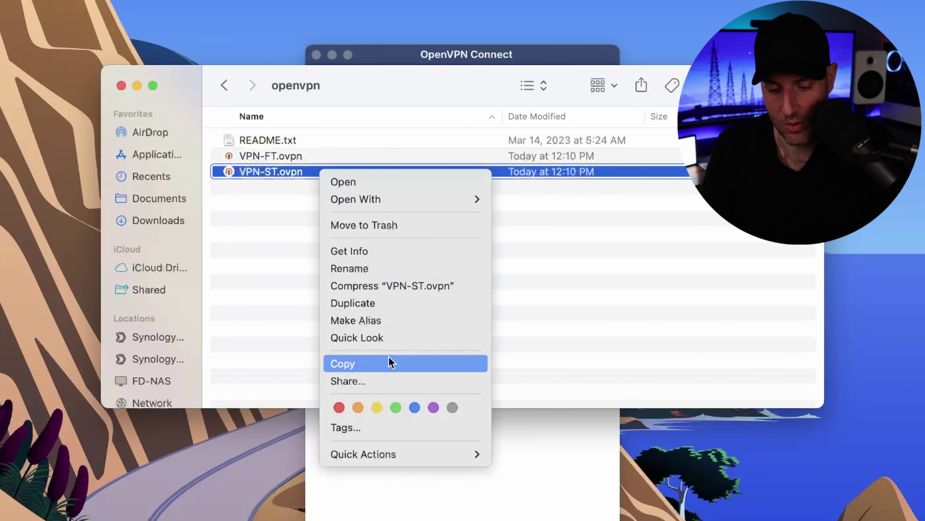
click(364, 199)
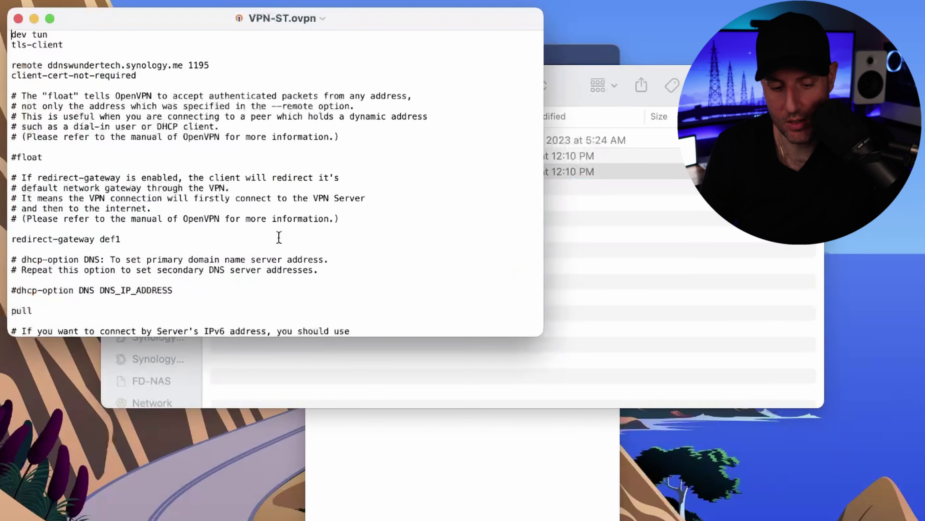
scroll(88, 216, down, 1)
click(13, 223)
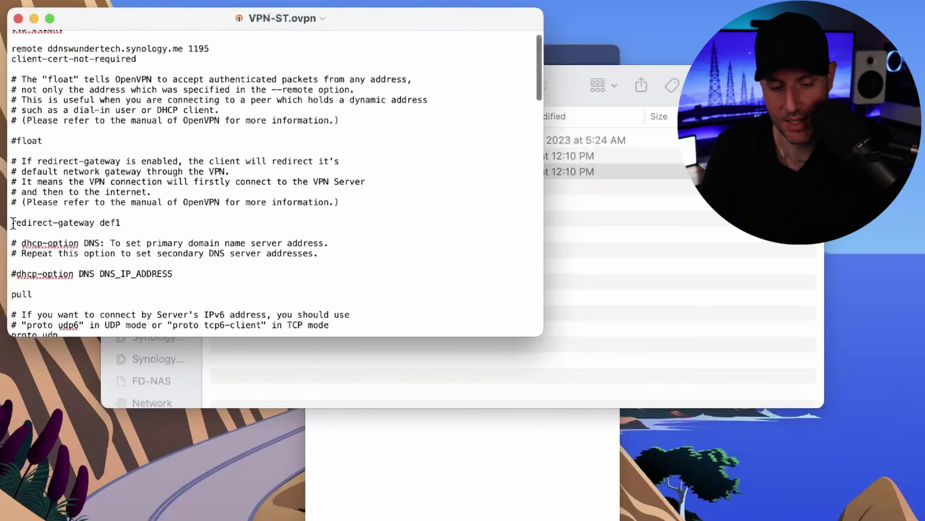
text(#)
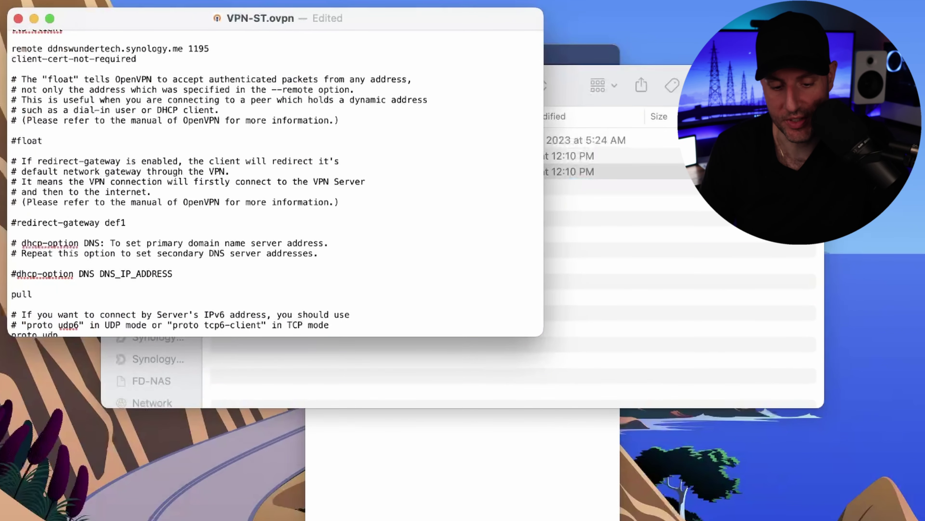
key(super+s)
Review the port number on the remote line of VPN-ST.ovpn, and close the file.
scroll(232, 221, up, 2)
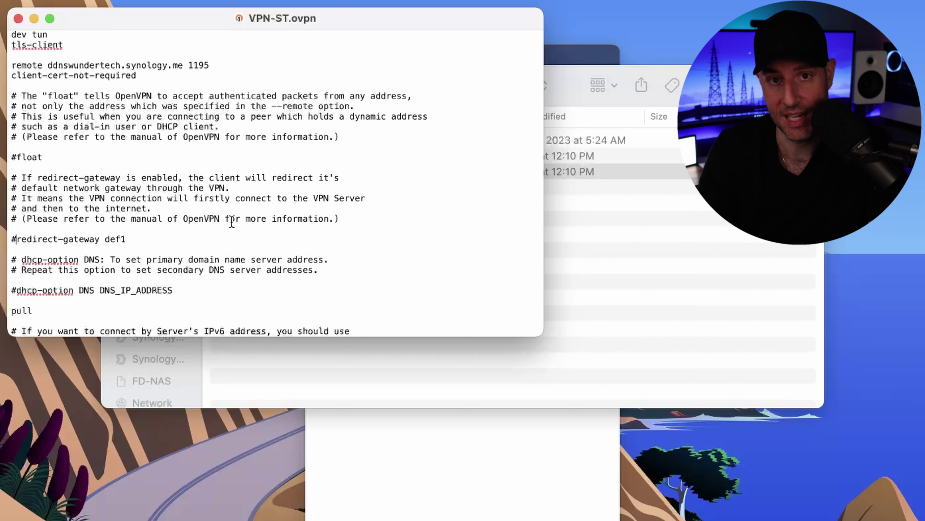
click(325, 138)
click(326, 156)
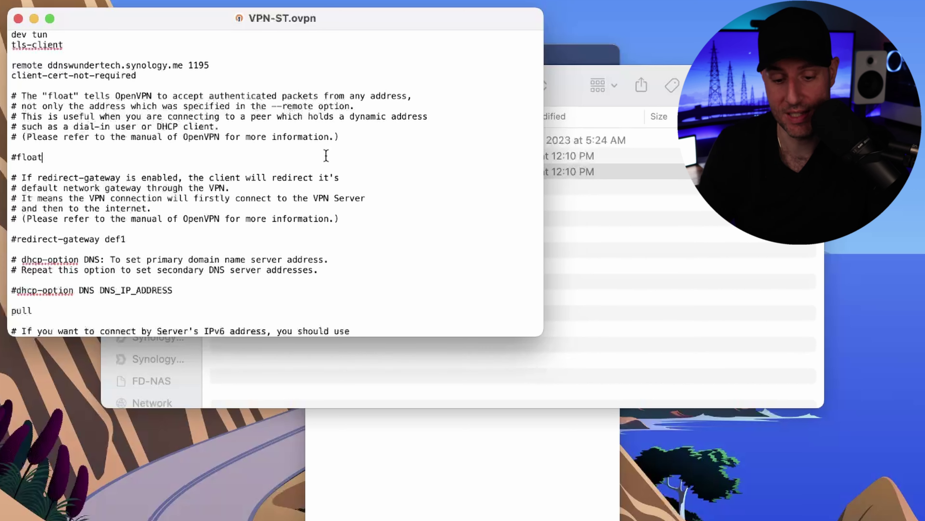
double_click(200, 65)
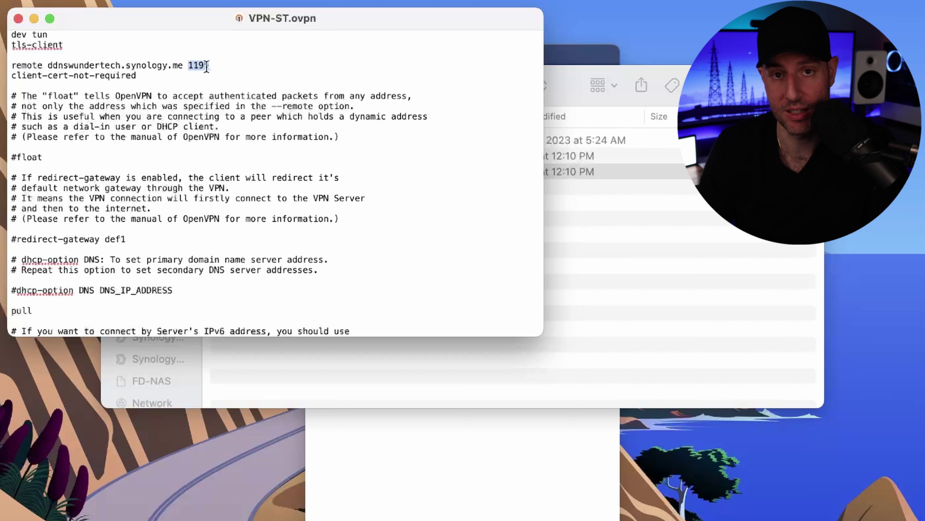
click(232, 66)
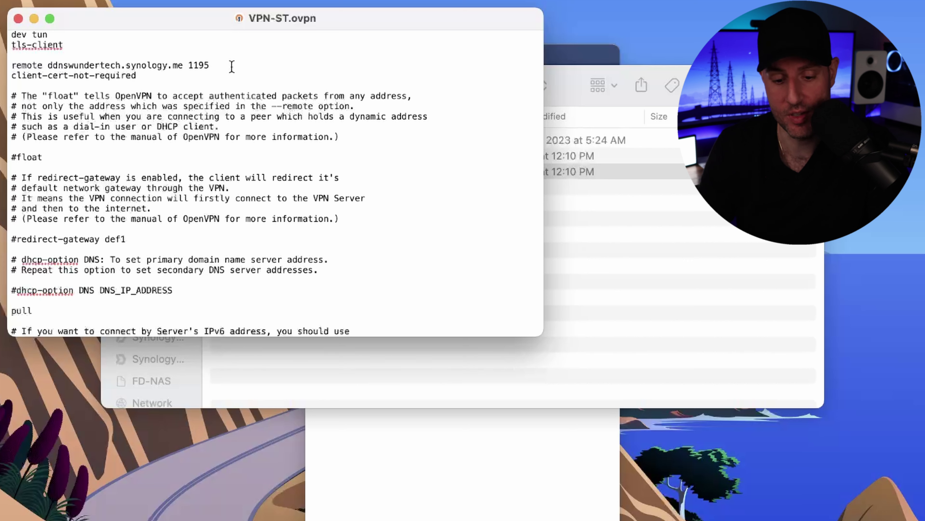
click(19, 19)
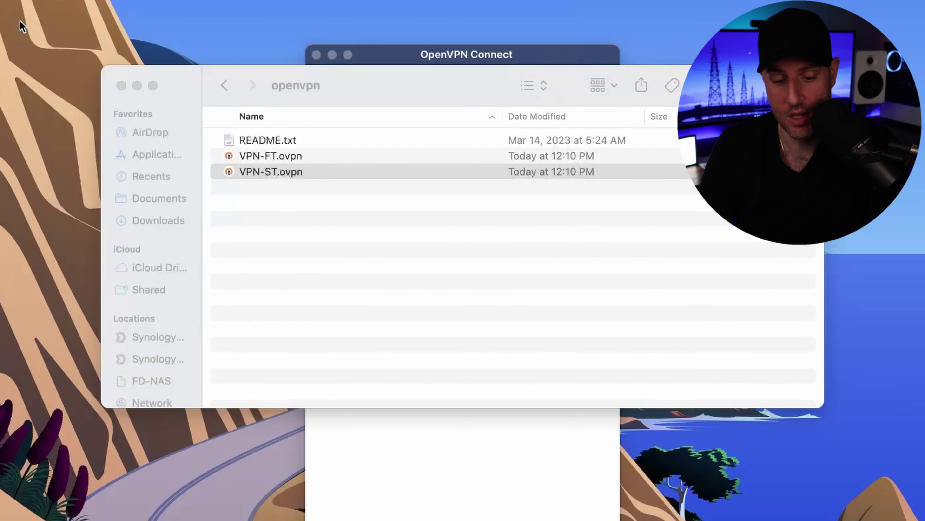
click(268, 213)
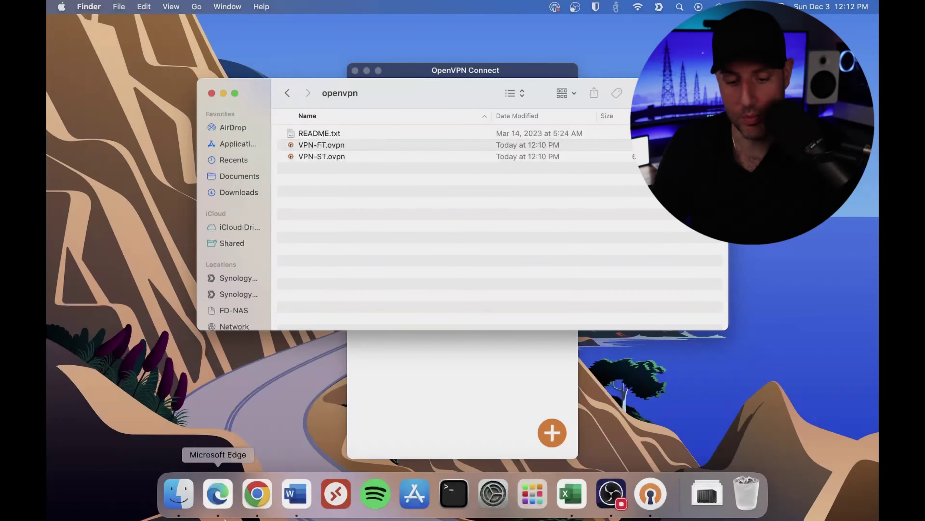
Switch to Microsoft Edge and check the manual IPv4 address of the connected LAN 2 interface in the NAS network settings.
click(215, 492)
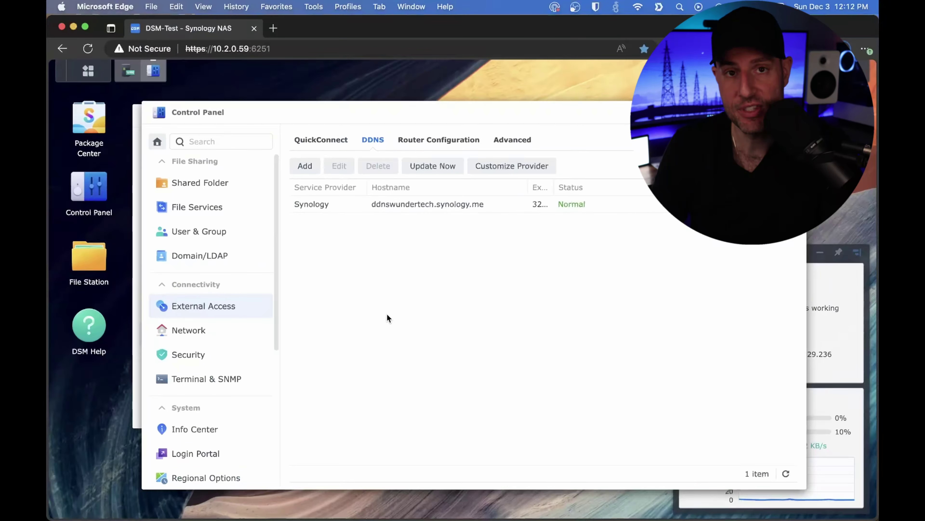
scroll(189, 310, down, 1)
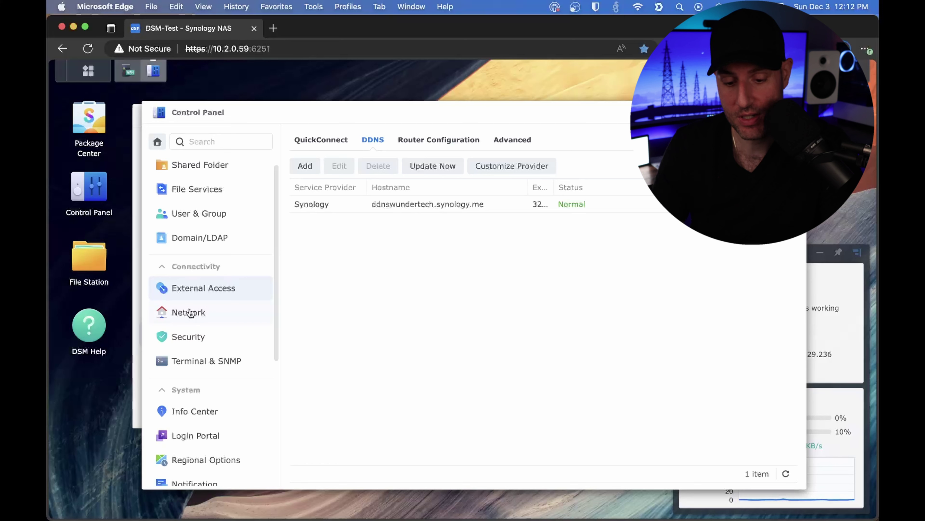
click(190, 313)
click(371, 142)
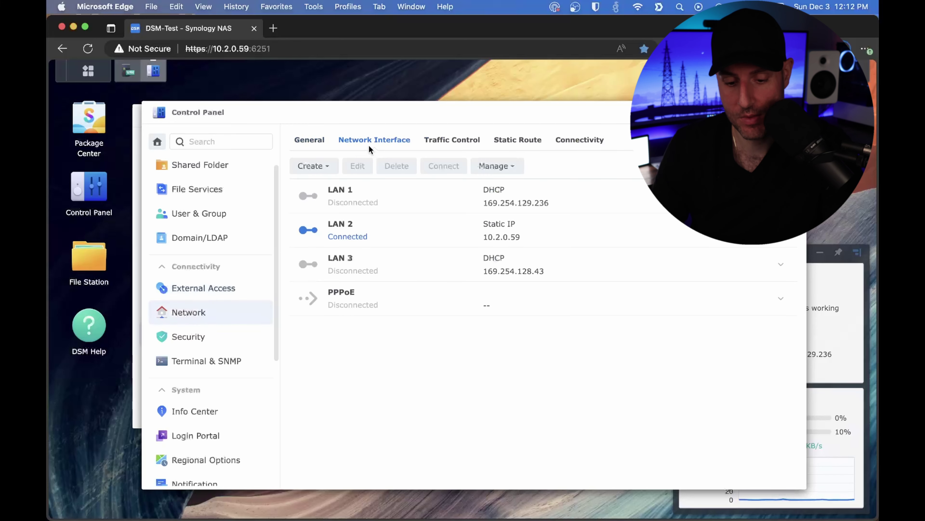
click(376, 229)
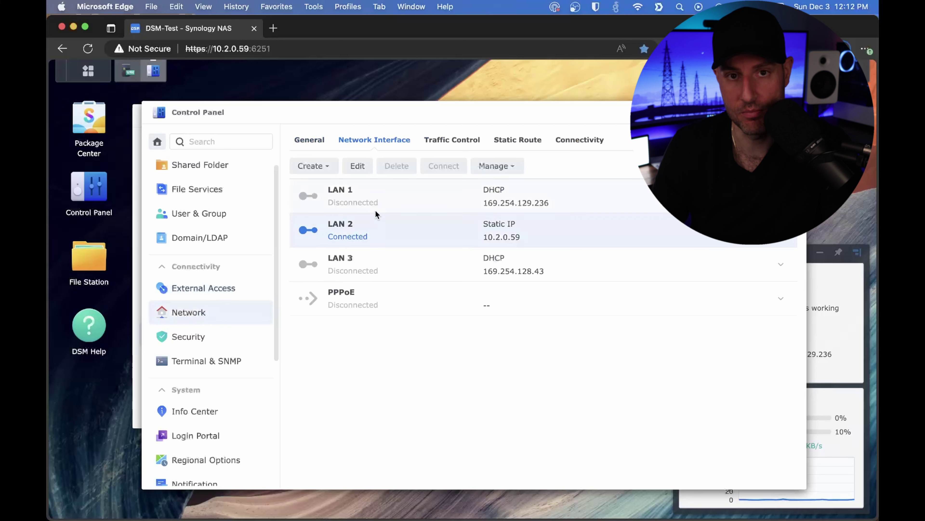
click(365, 172)
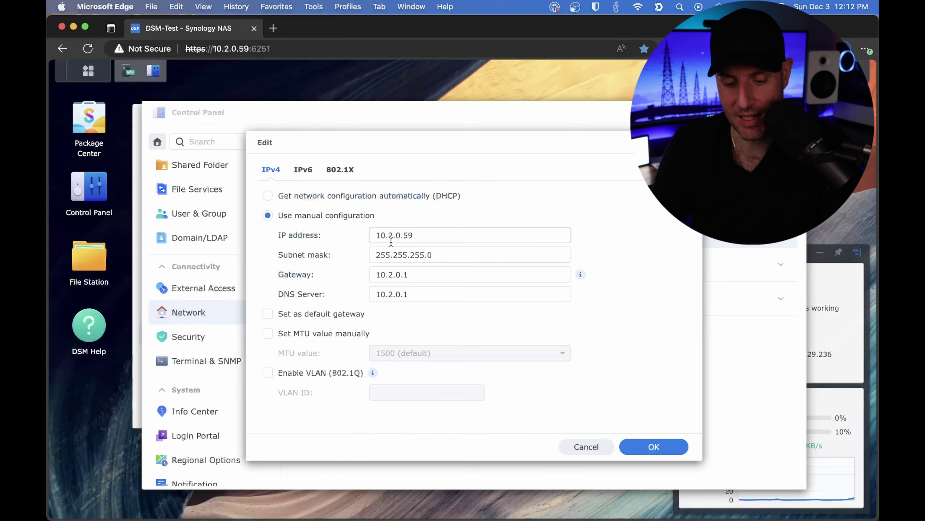
double_click(435, 234)
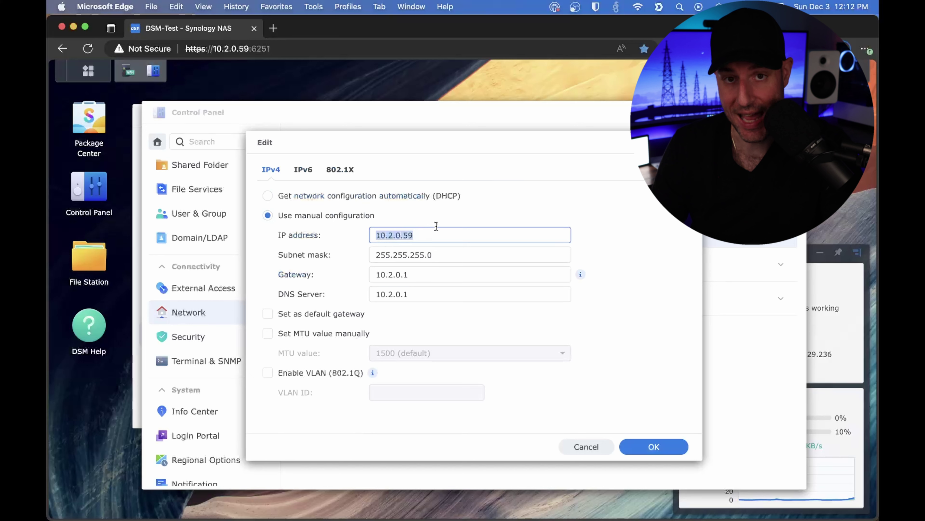
click(417, 237)
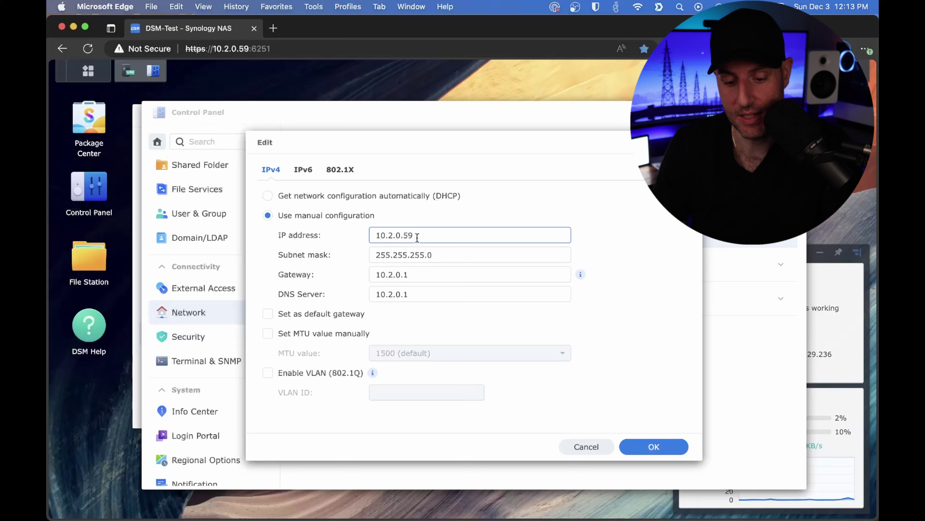
drag(417, 237, 349, 240)
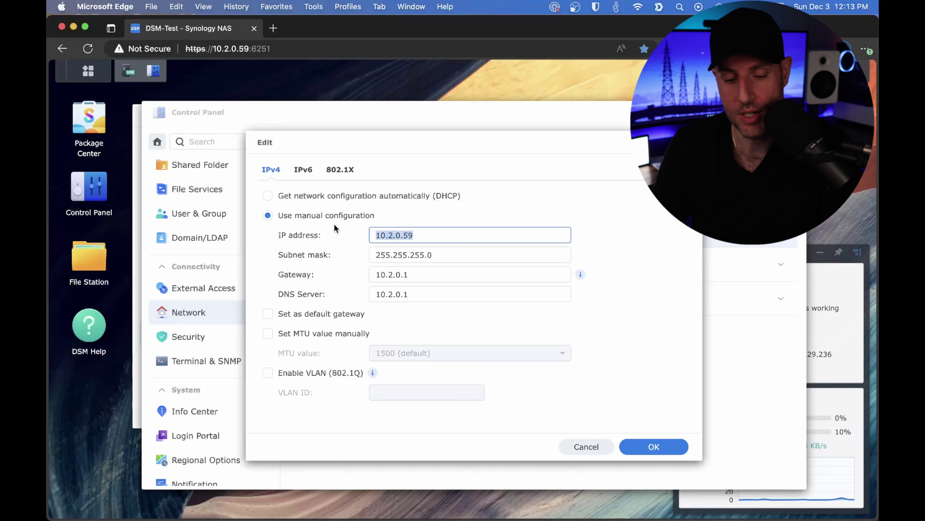
click(420, 233)
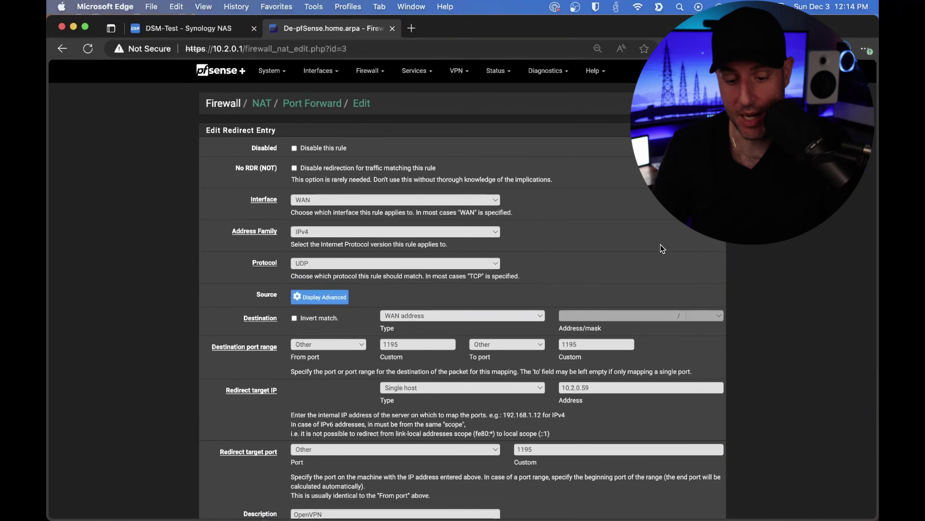
Review the OpenVPN port forward rule in pfSense, including its protocol, destination port range, redirect target IP and redirect target port.
scroll(660, 244, down, 3)
scroll(661, 244, down, 3)
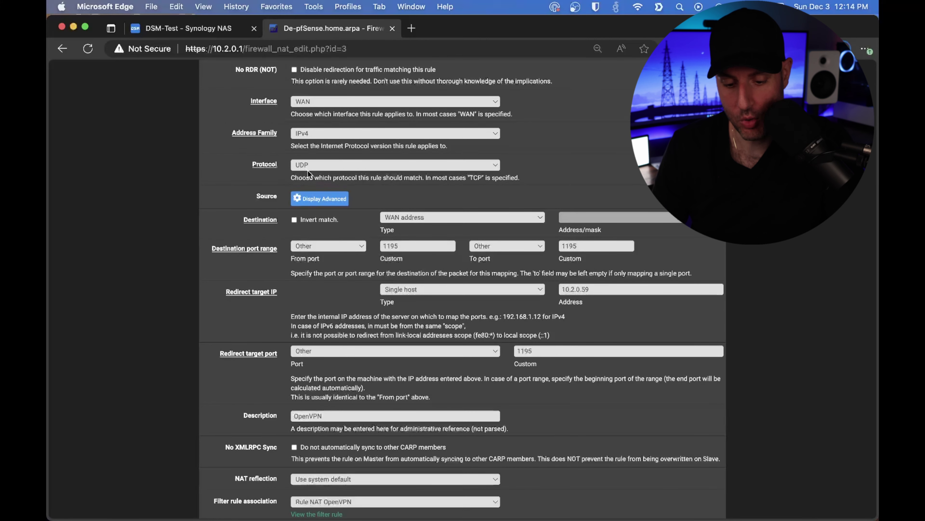
drag(403, 246, 378, 249)
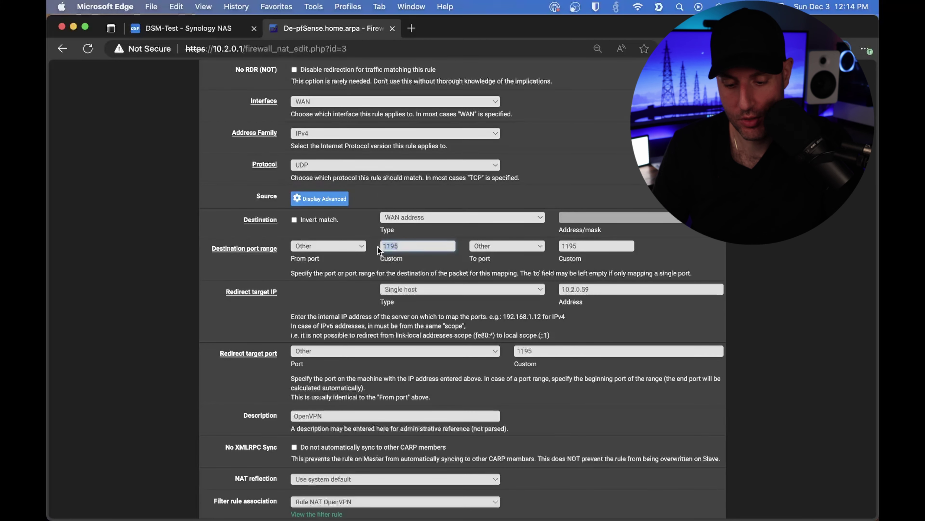
click(599, 289)
drag(599, 289, 553, 291)
click(801, 276)
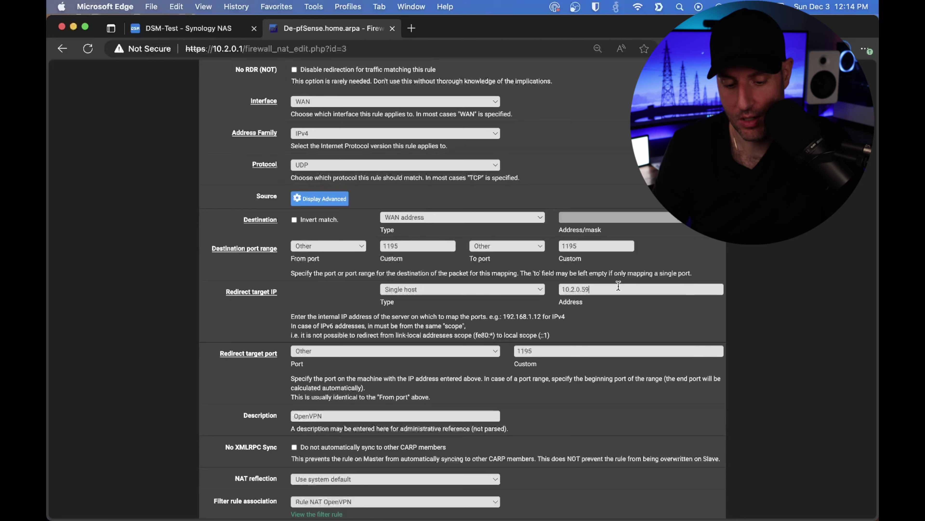
drag(622, 289, 557, 288)
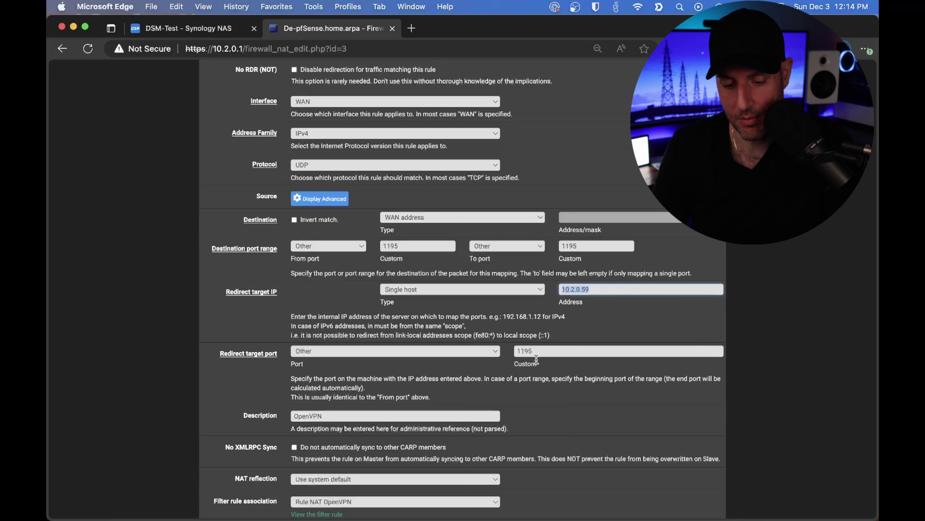
drag(540, 352, 518, 352)
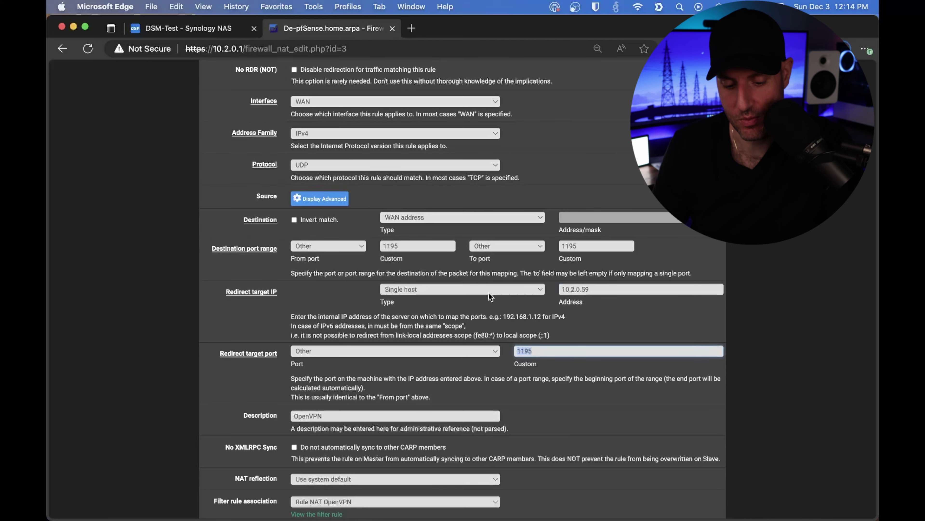
click(572, 352)
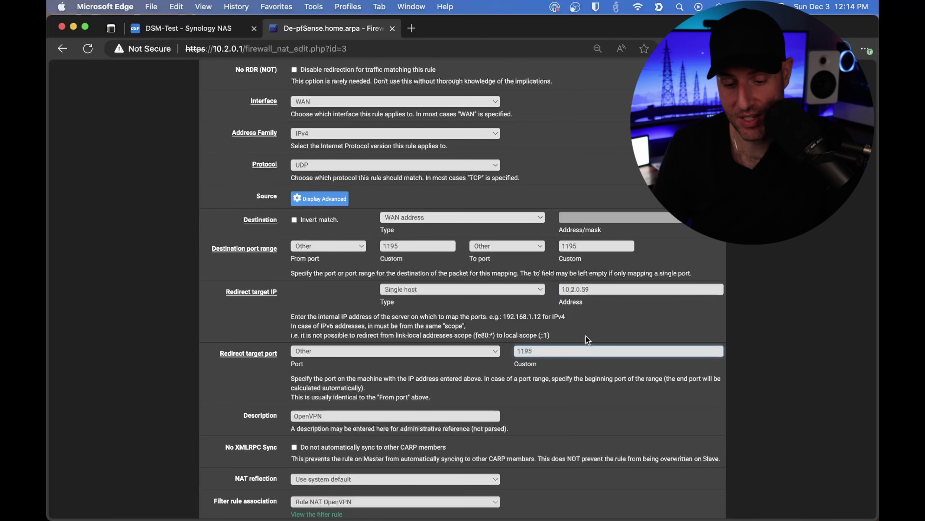
scroll(586, 336, down, 4)
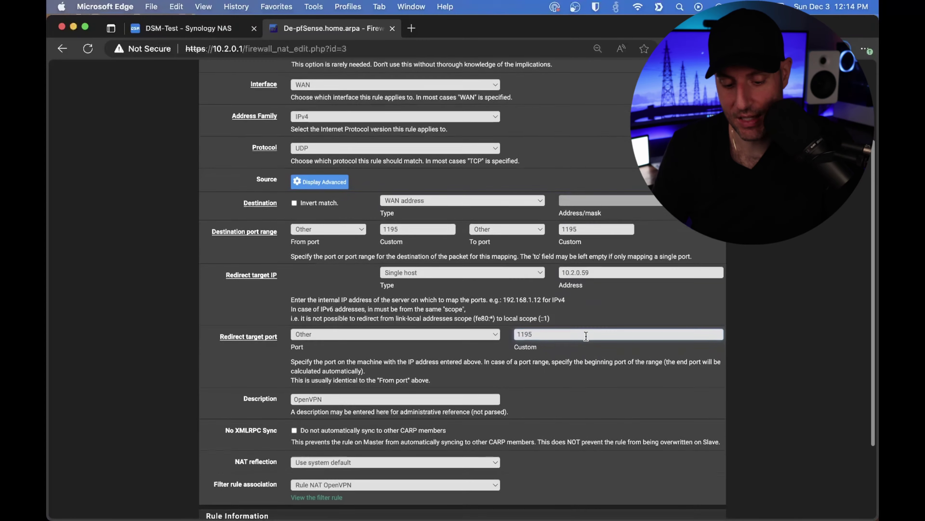
scroll(585, 336, down, 1)
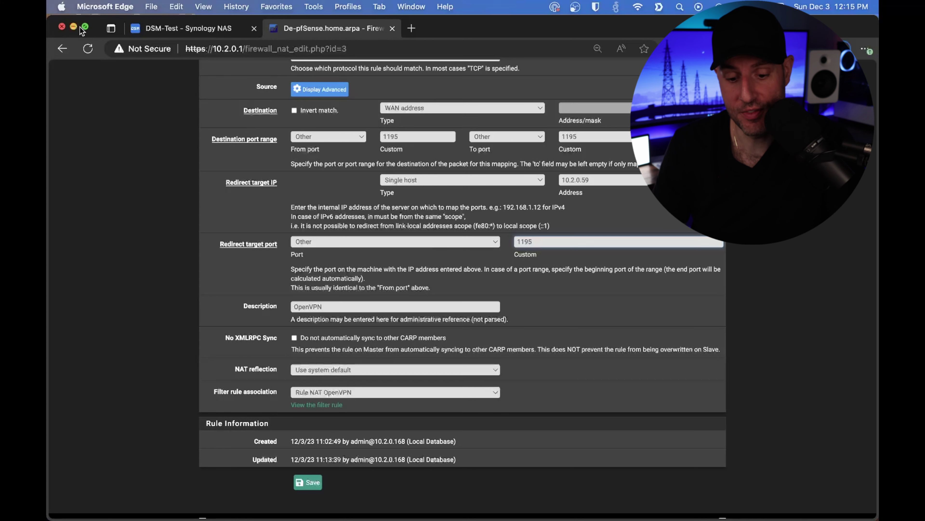
Close the Control Panel on the NAS, switch to OpenVPN Connect, and import the VPN-ST.ovpn file as a new profile.
click(138, 30)
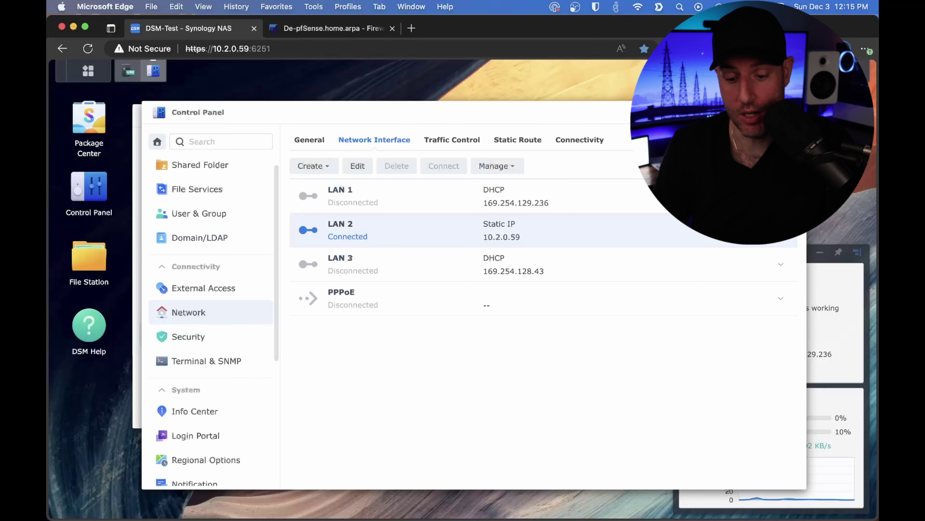
click(794, 112)
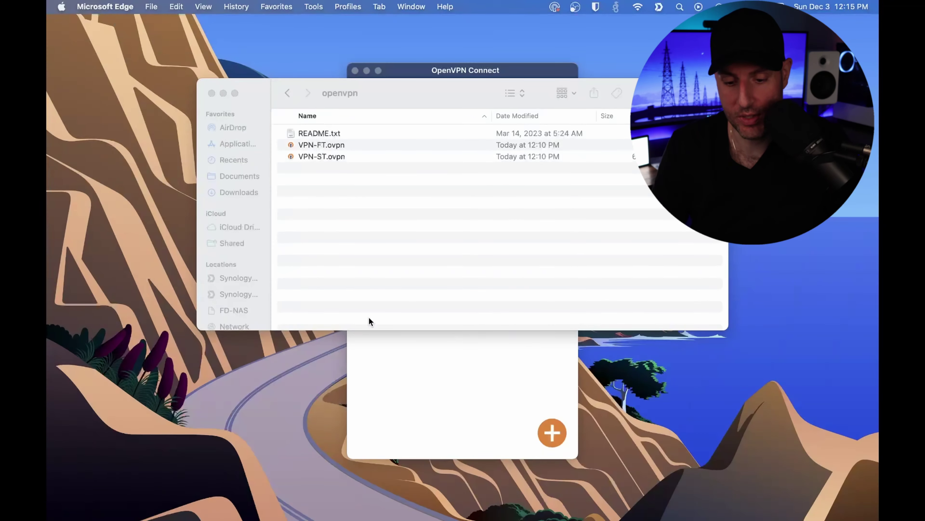
drag(409, 88, 565, 322)
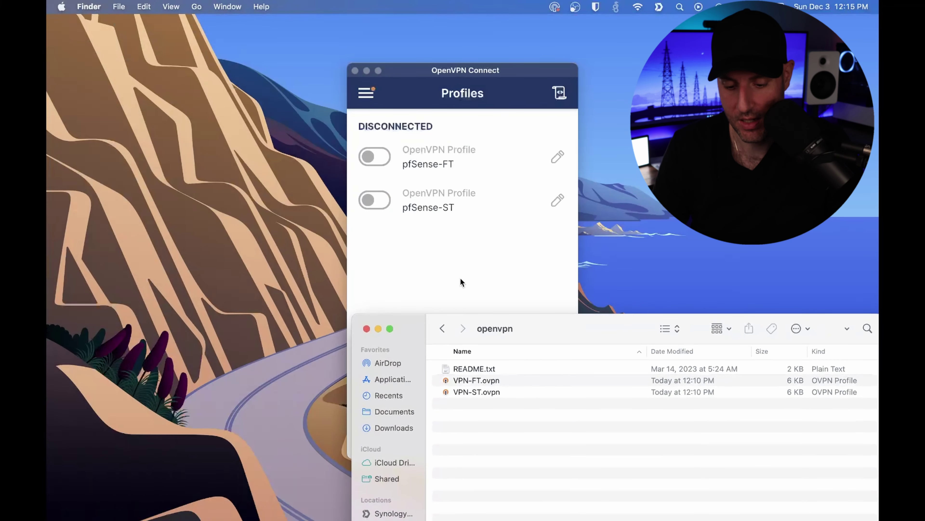
key(super+h)
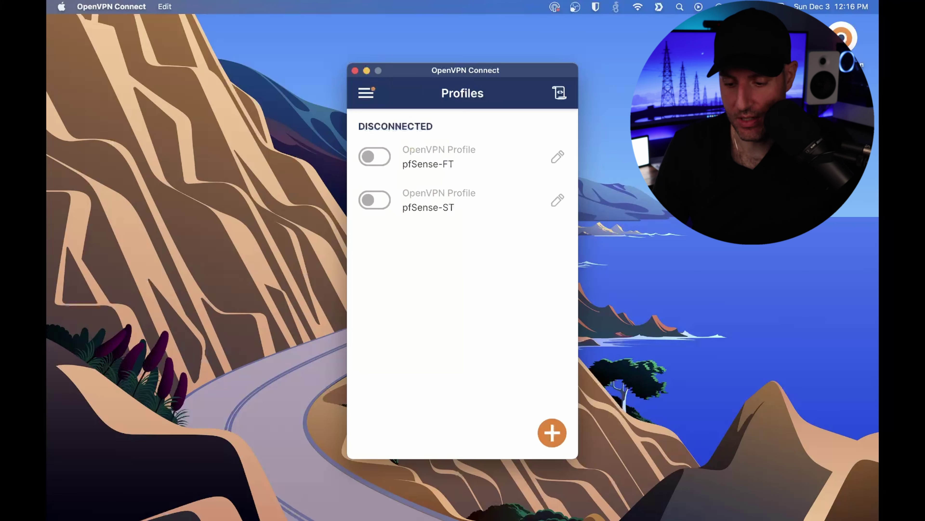
key(super+Tab)
drag(841, 38, 460, 283)
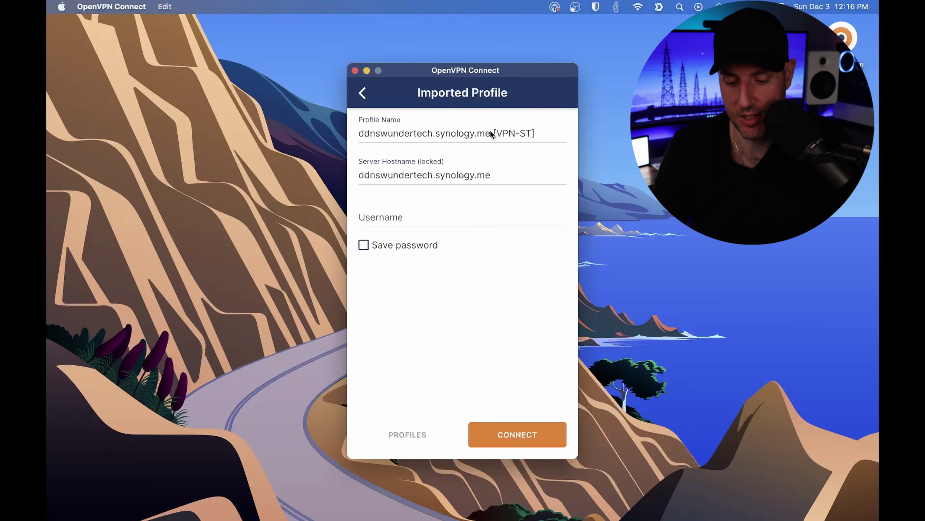
Shorten the imported profile's name to VPN-ST by removing the hostname and brackets.
drag(494, 133, 328, 134)
key(BackSpace)
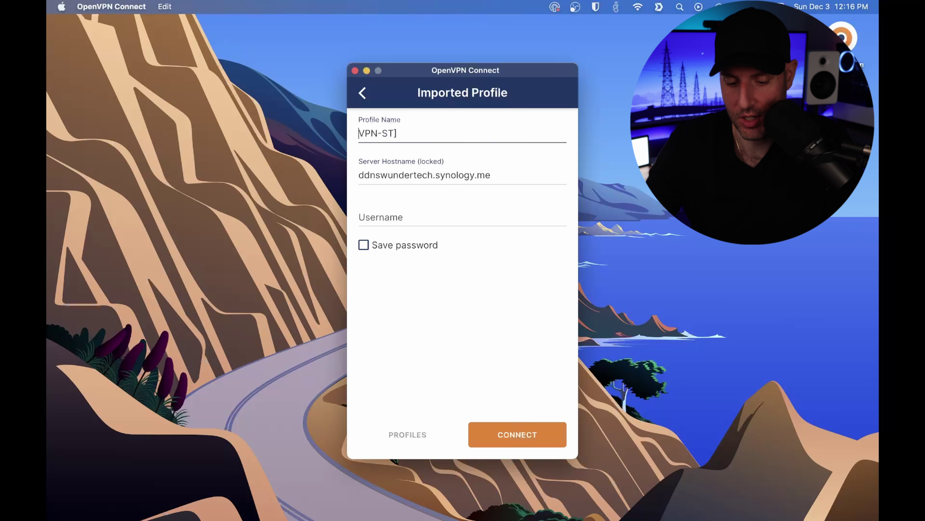
key(Delete)
click(396, 138)
key(BackSpace)
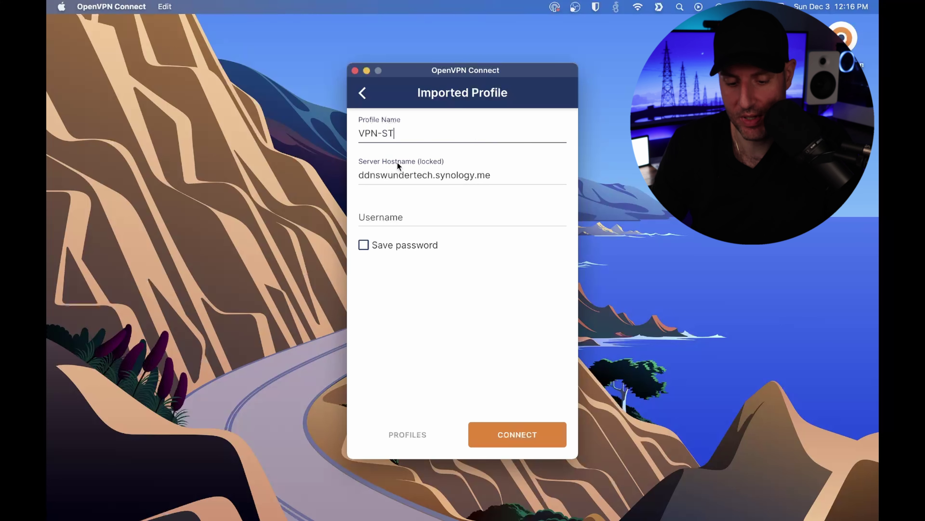
Enter VPN_USER as the profile's username, save the account password with it, and start the connection.
click(403, 245)
click(403, 221)
text(VPN_USER)
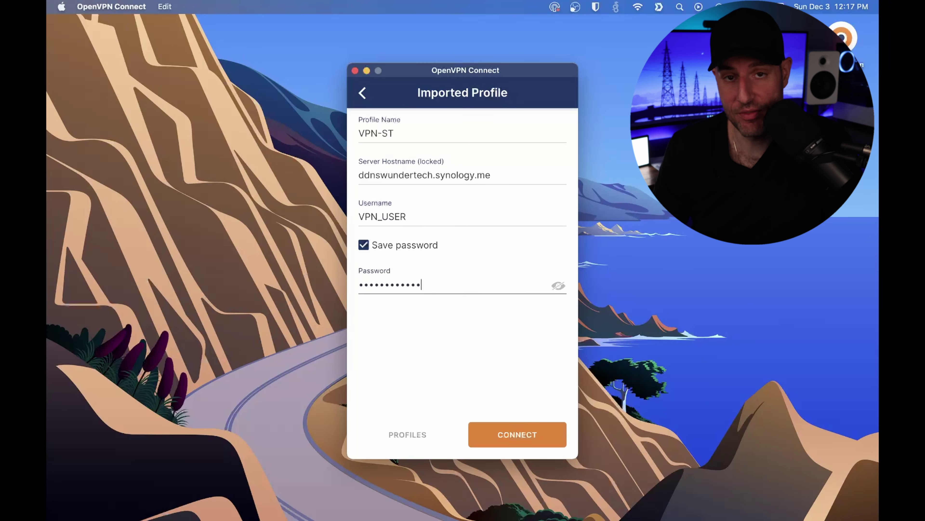
click(426, 365)
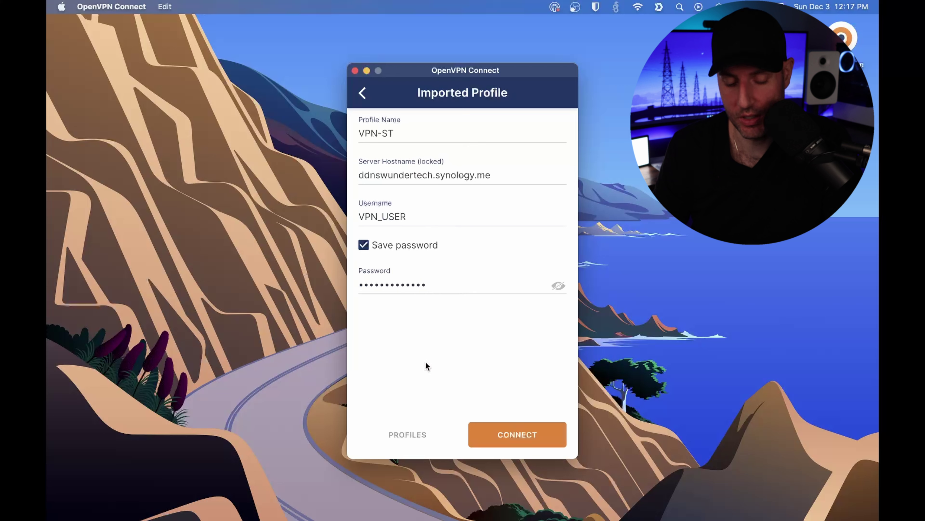
click(506, 433)
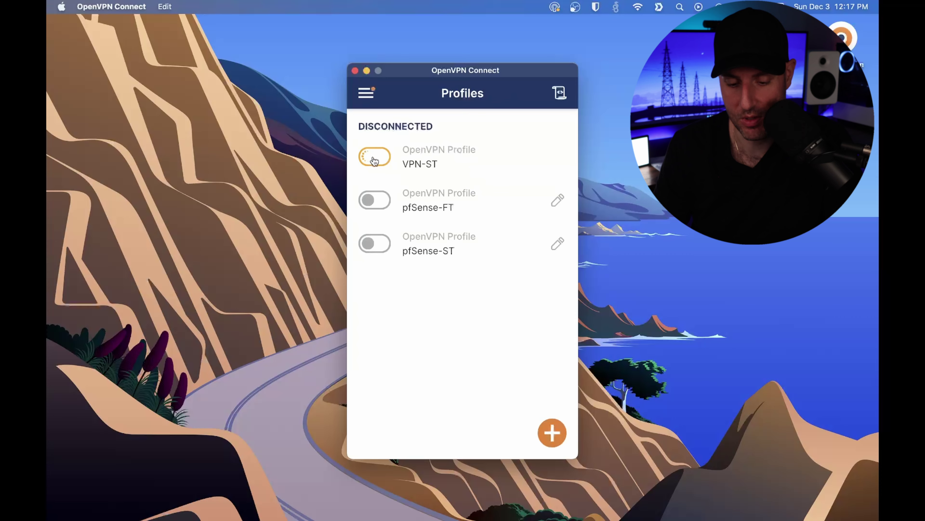
Import the VPN-FT.ovpn file as another profile and shorten its name to VPN-FT.
drag(628, 198, 532, 298)
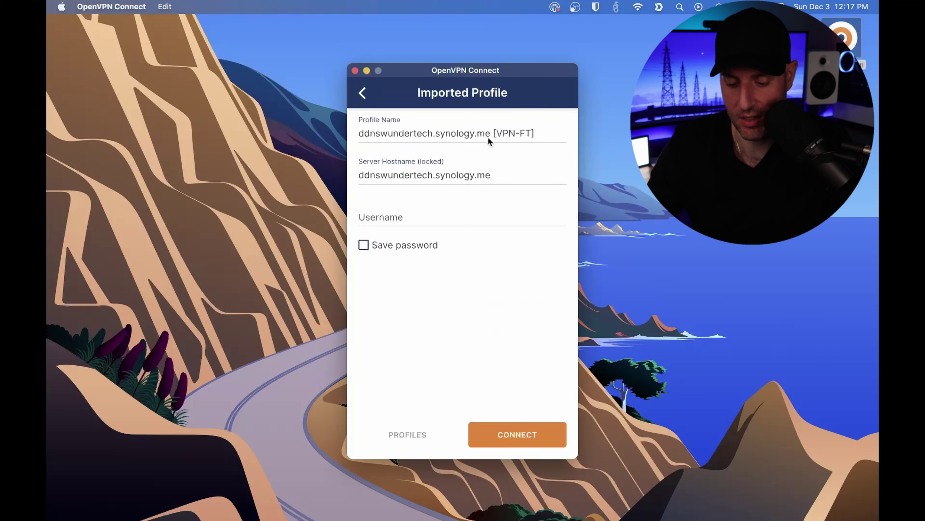
drag(489, 141, 419, 136)
drag(419, 136, 361, 135)
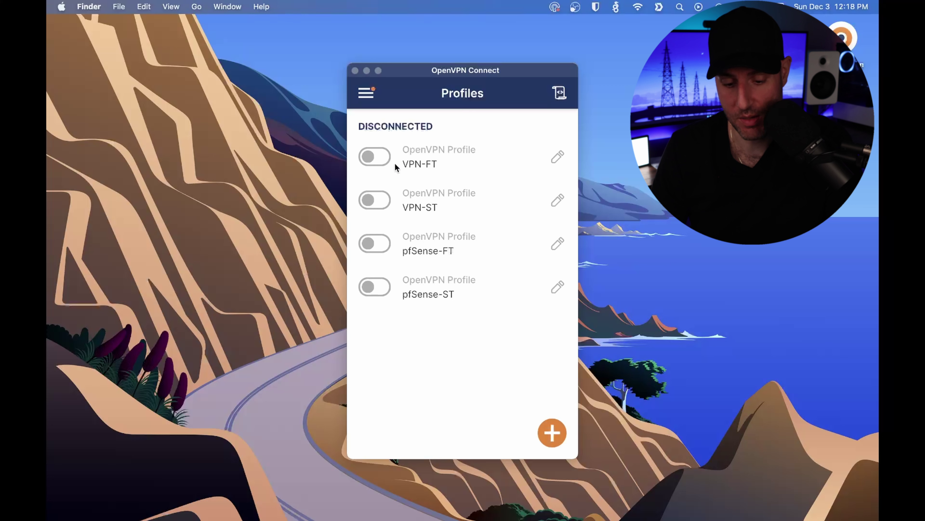
Test the VPN-ST profile by connecting it, and disconnect it again.
click(385, 198)
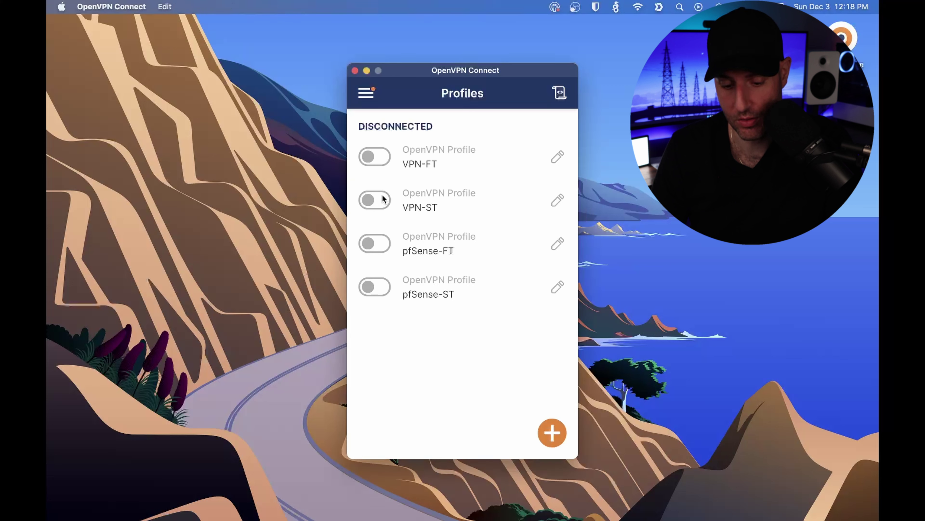
click(383, 199)
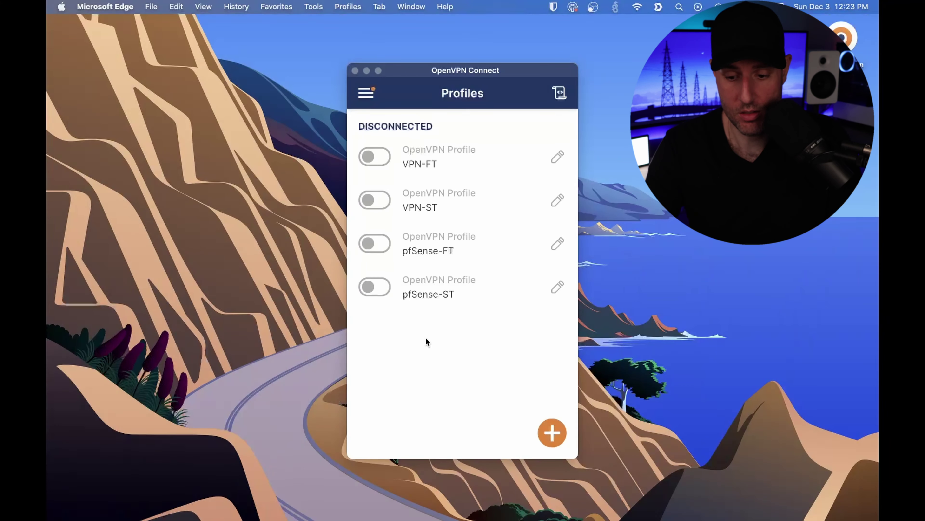
click(426, 338)
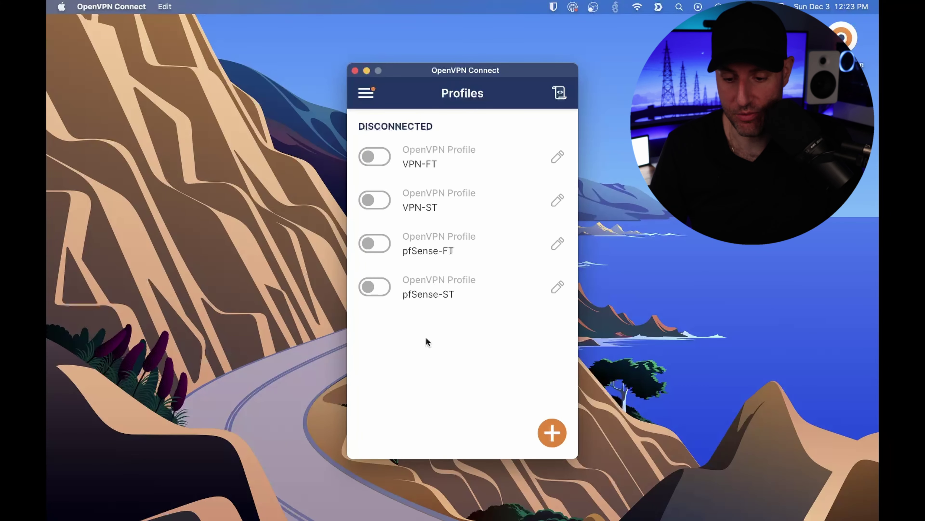
click(615, 8)
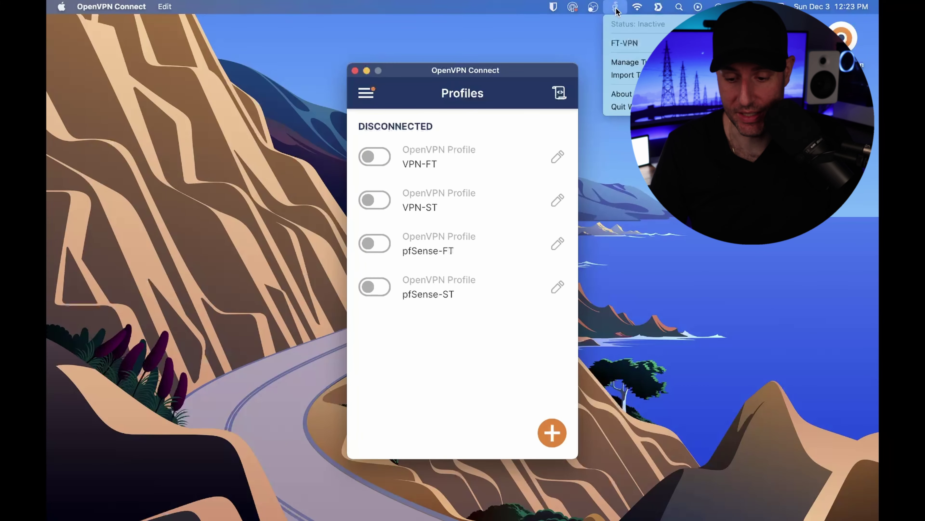
click(616, 8)
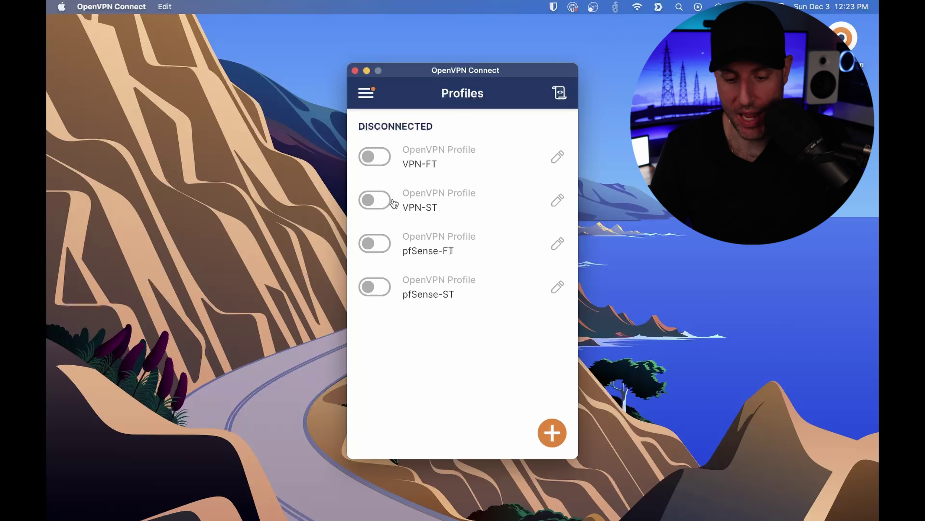
click(381, 204)
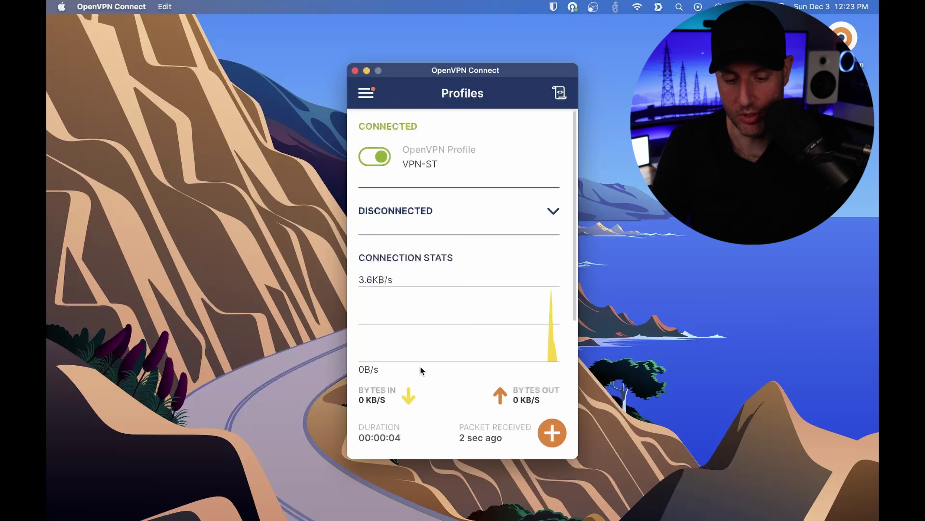
click(382, 157)
mouse_move(295, 496)
click(220, 494)
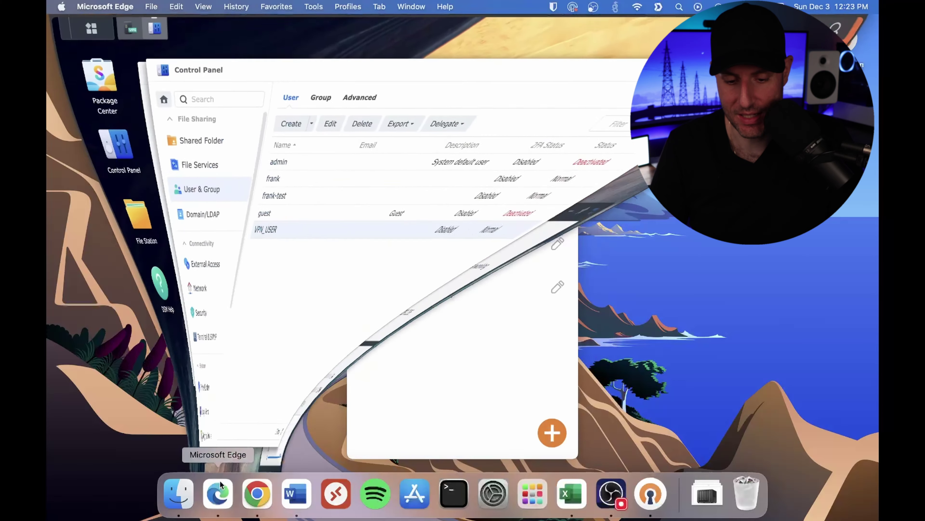
click(286, 49)
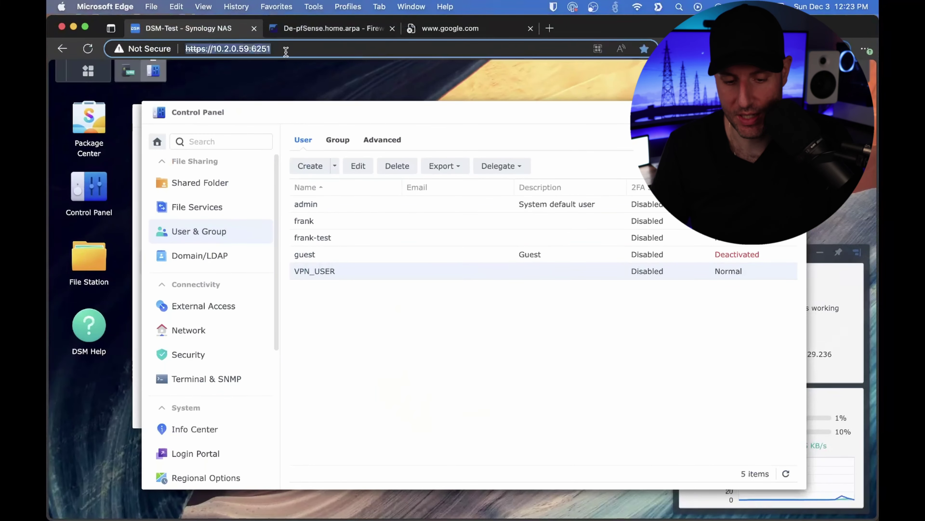
key(Return)
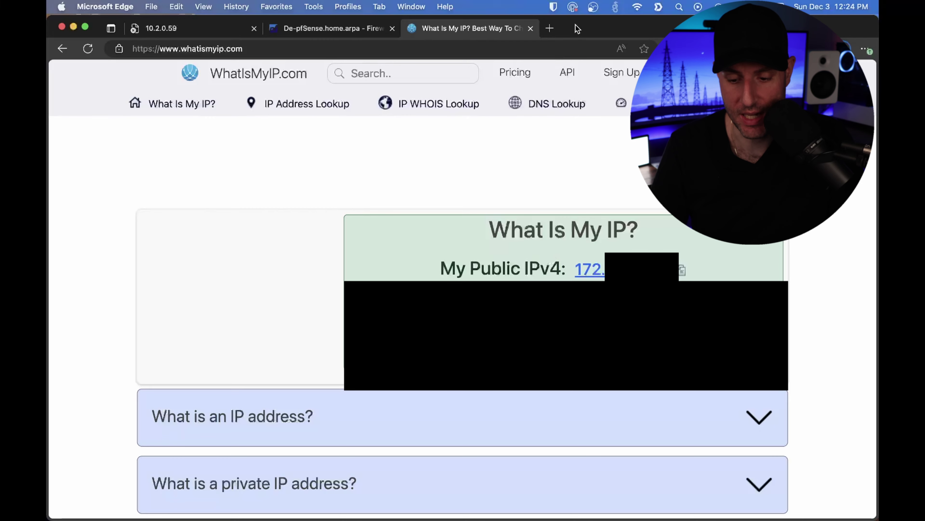
click(573, 6)
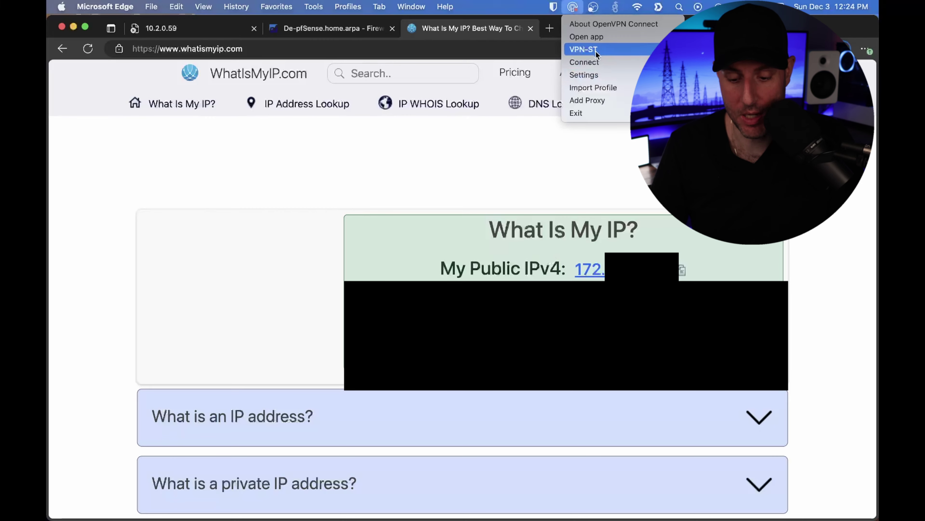
click(485, 157)
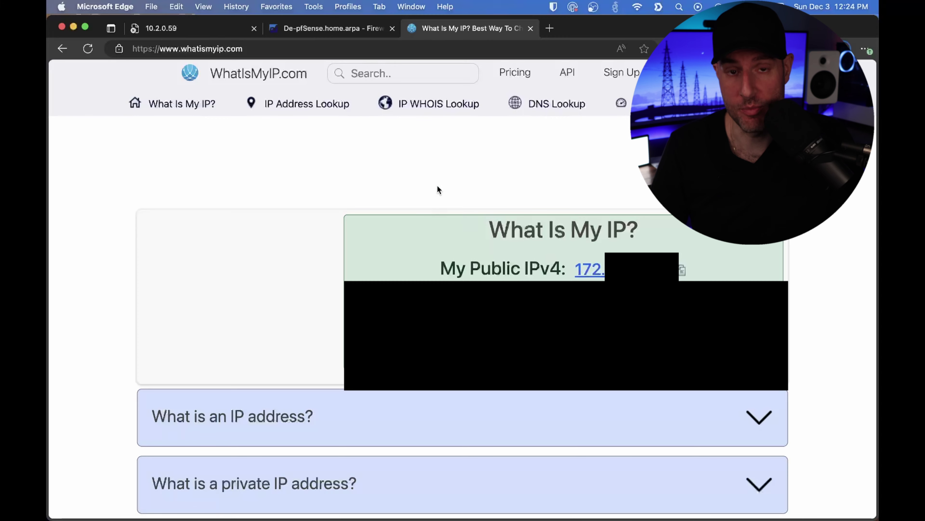
click(163, 30)
key(super+r)
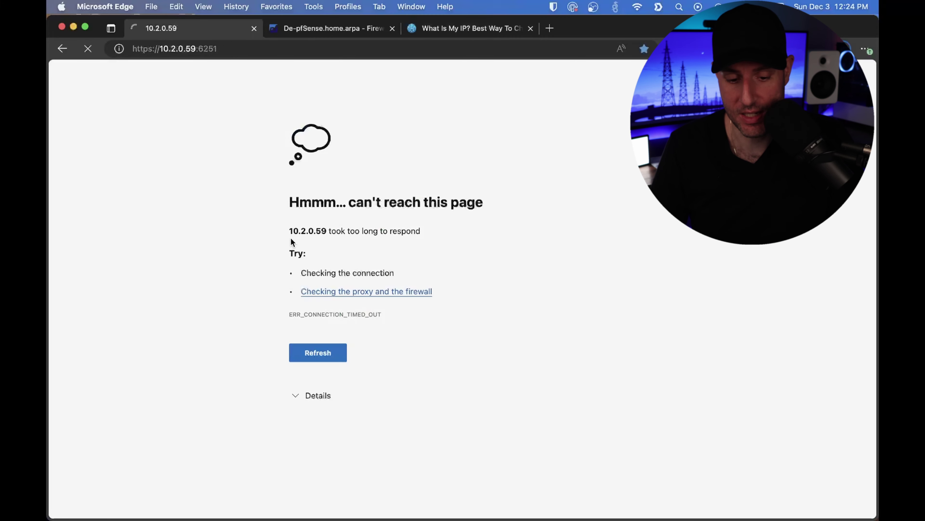
Connect the VPN-ST profile in OpenVPN Connect, and recheck the NAS page and the public IP in Microsoft Edge.
click(74, 28)
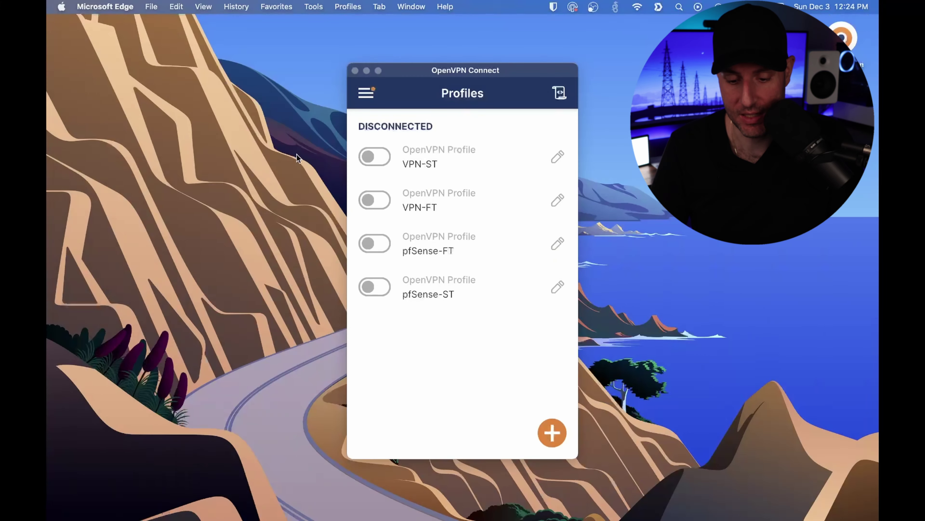
click(380, 159)
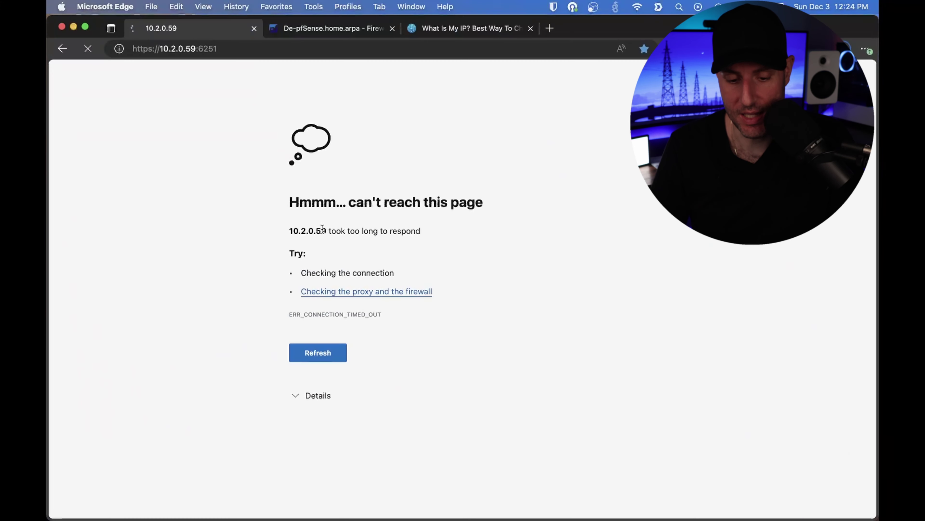
click(345, 51)
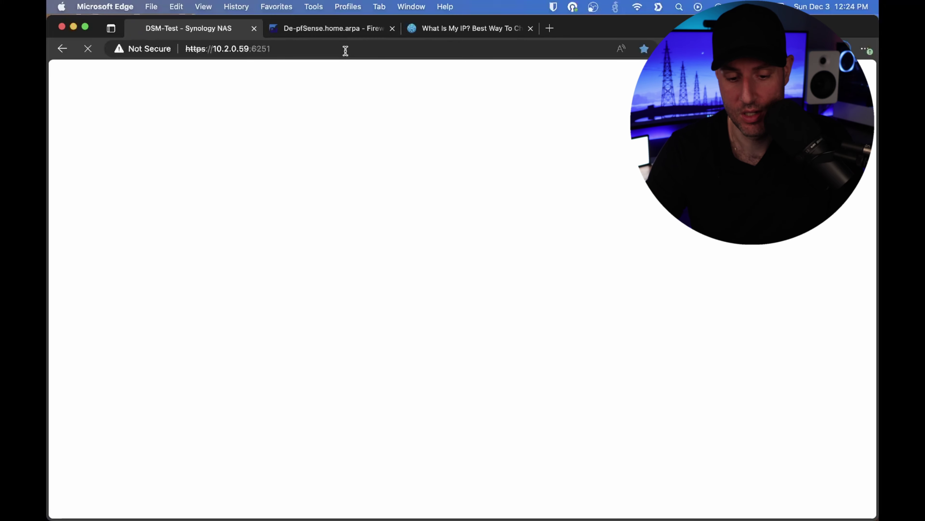
key(ctrl+shift+Tab)
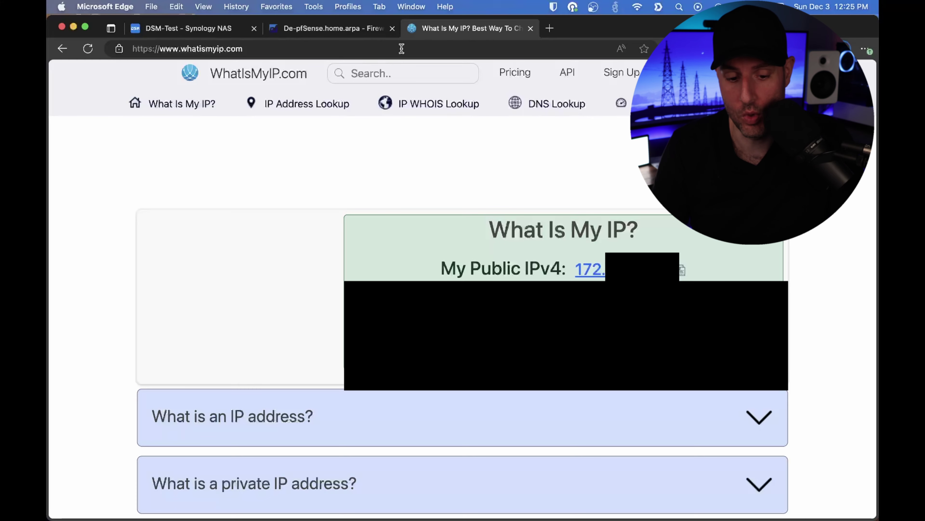
Replace the VPN-ST connection with VPN-FT in OpenVPN Connect, and recheck the NAS page and whatismyip.com in Microsoft Edge.
click(73, 27)
click(370, 206)
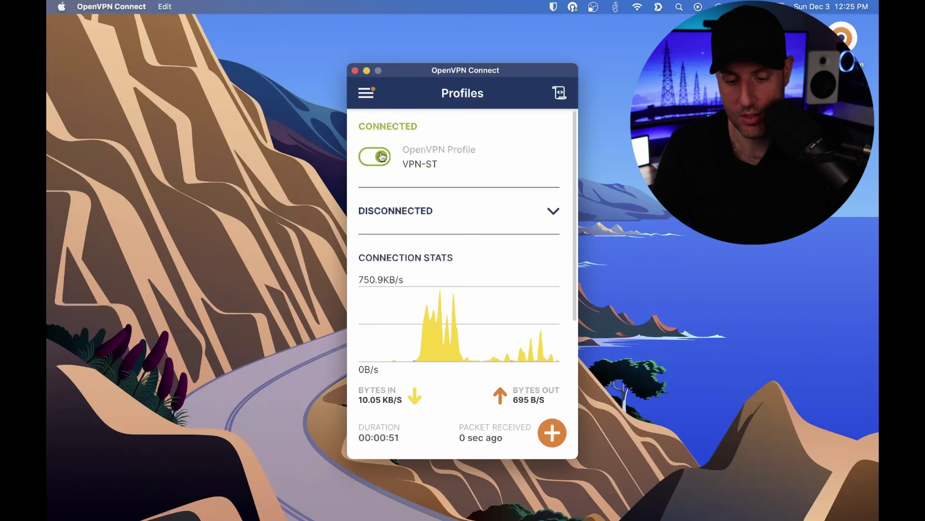
click(373, 204)
click(376, 204)
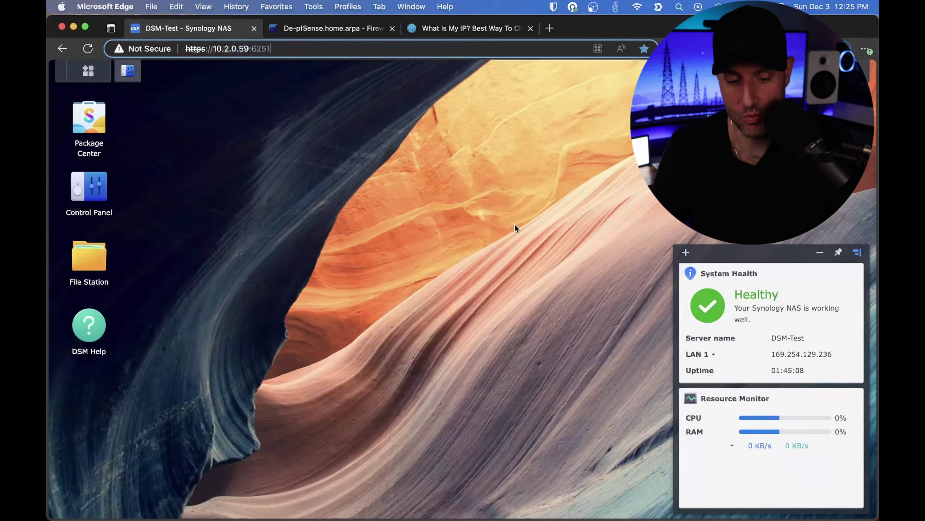
key(Return)
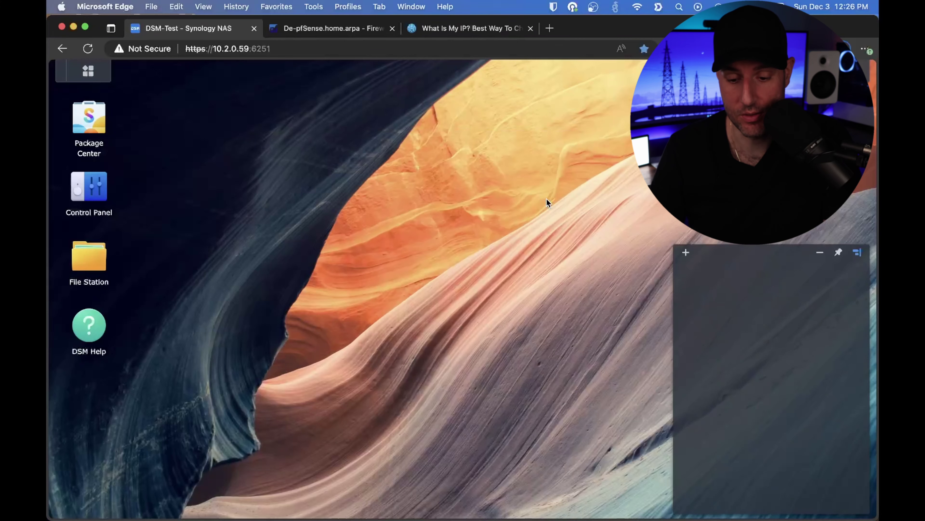
key(super+3)
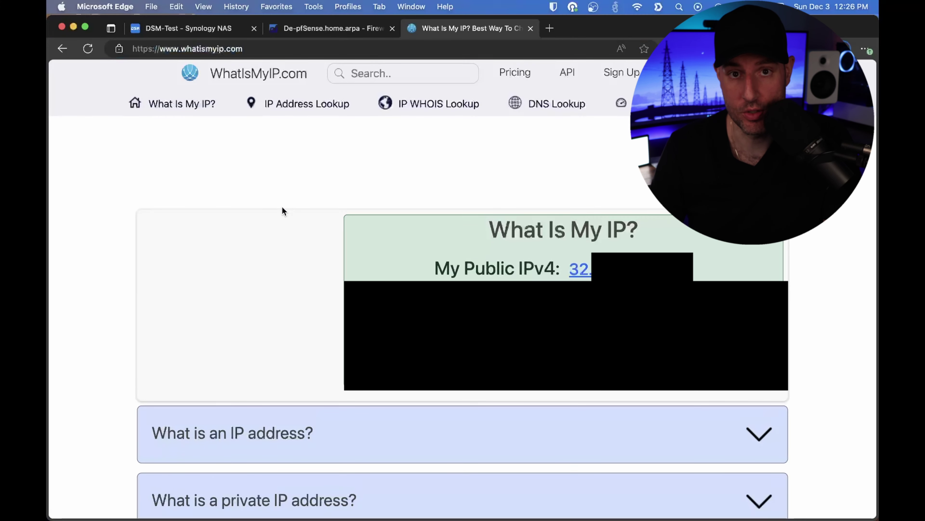